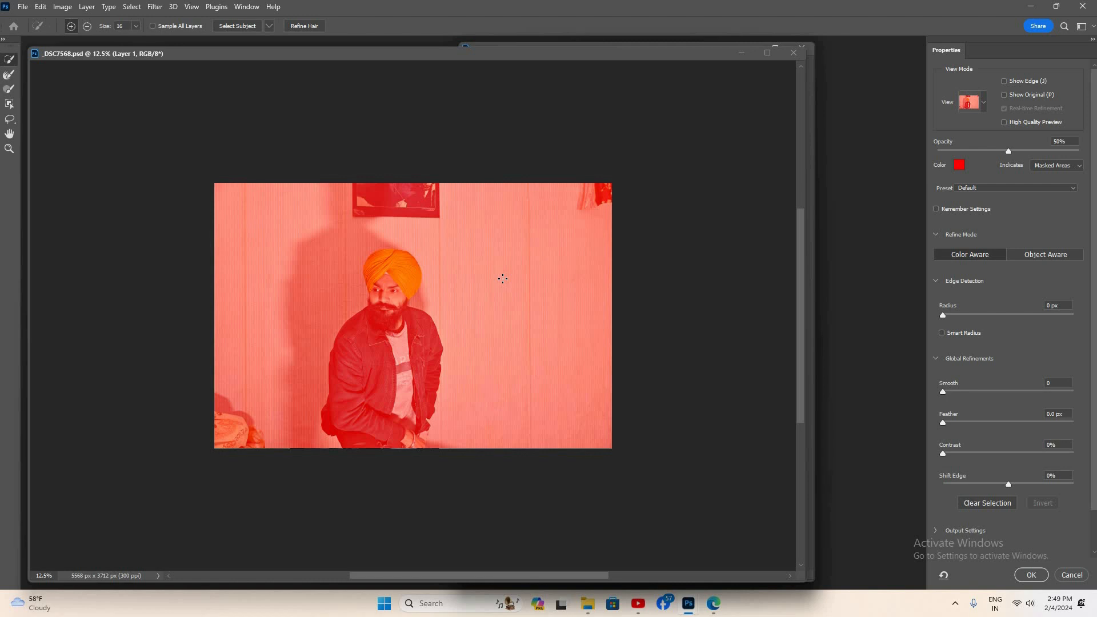
Step: Set the Quick Selection brush size to 100 and add the man's orange turban to the selection
key(ctrl+plus)
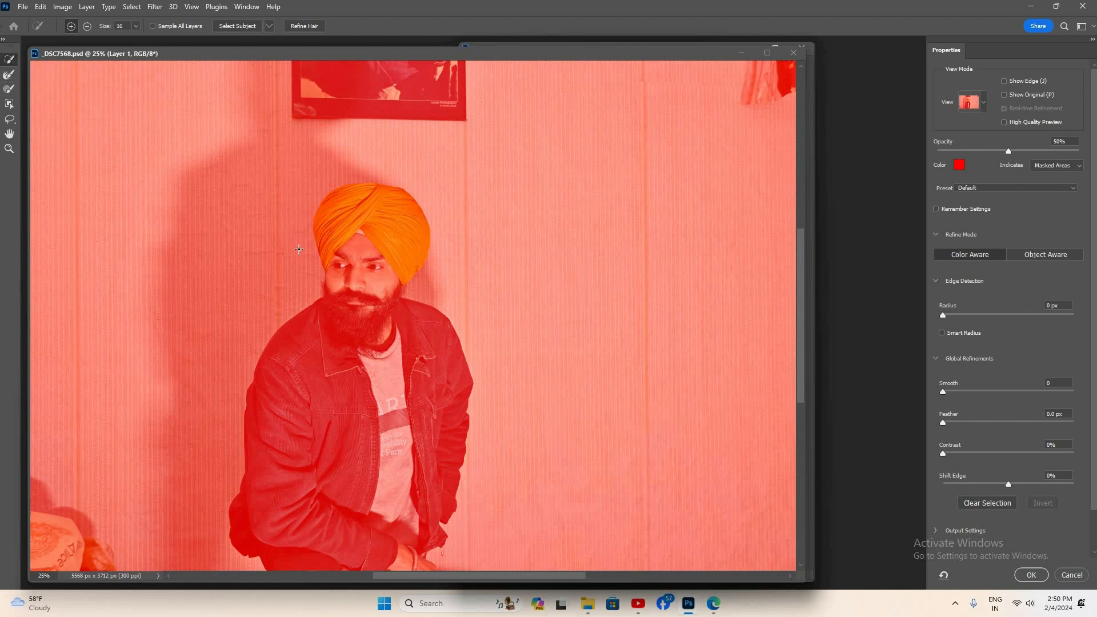
key(ctrl+plus)
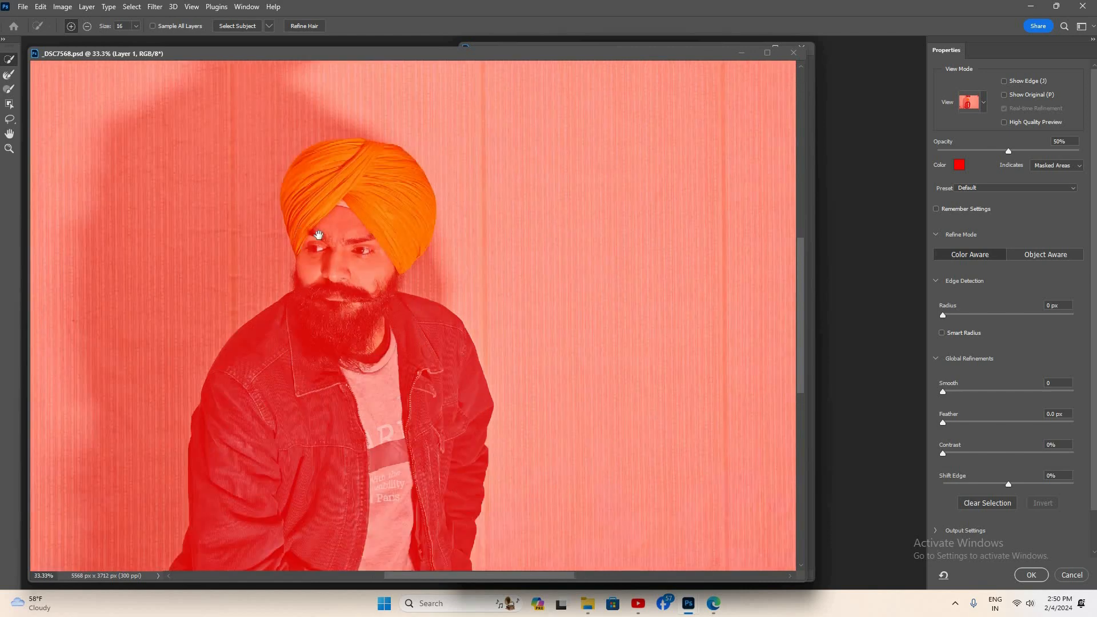
mouse_move(342, 243)
mouse_down()
mouse_move(360, 245)
mouse_move(352, 233)
mouse_up()
scroll(339, 240, up, 4)
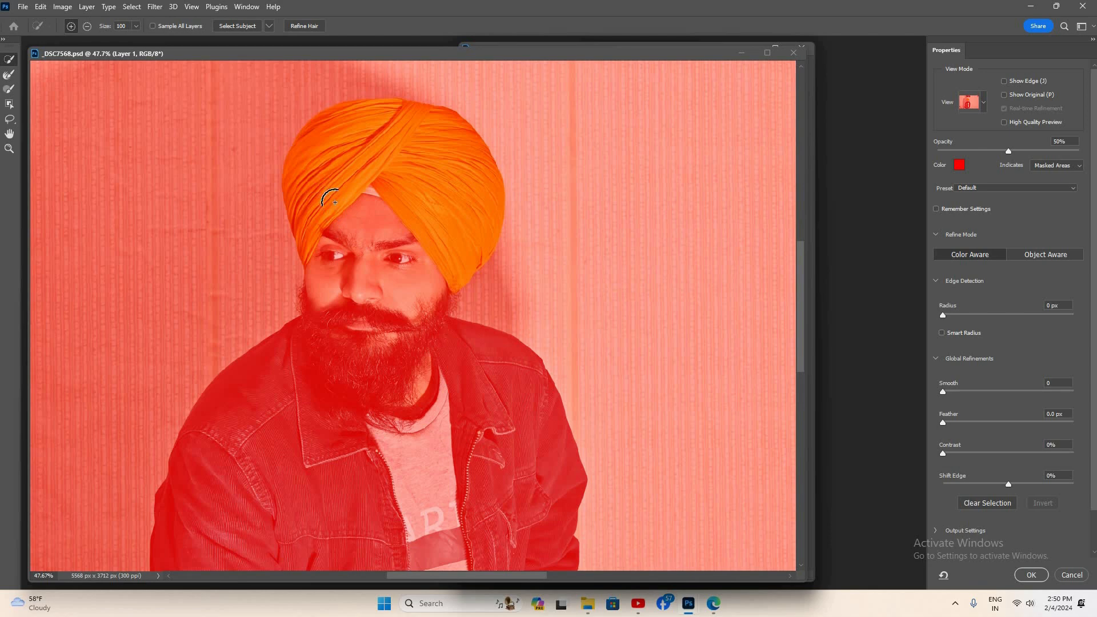
click(388, 197)
click(404, 193)
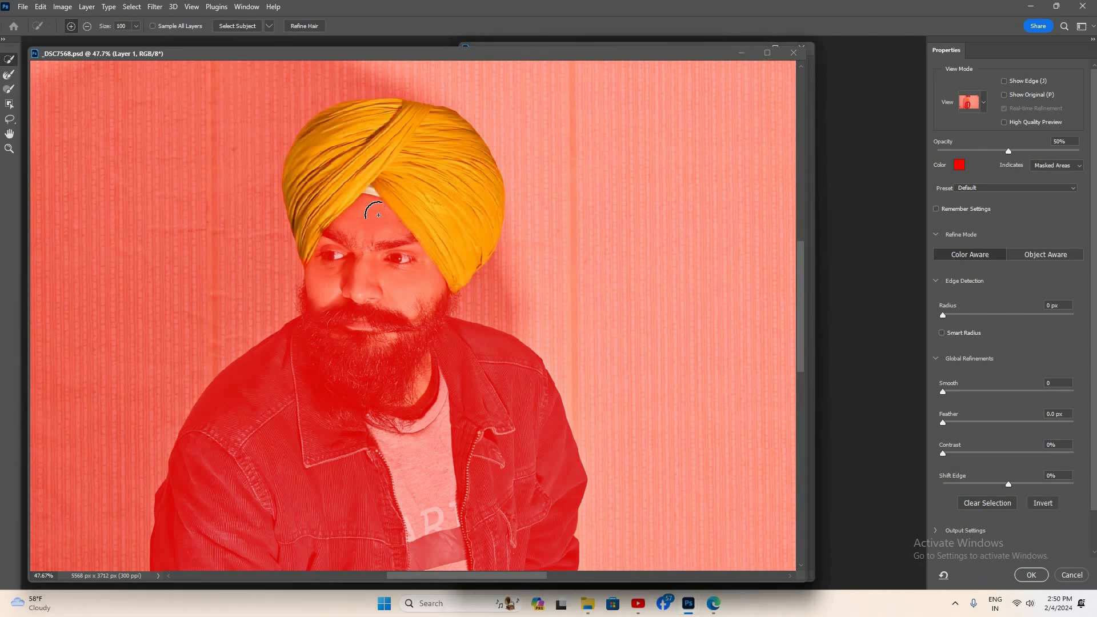
Step: Add the man's face, beard, denim jacket and grey T-shirt to the selection
mouse_move(374, 246)
mouse_down()
mouse_move(348, 335)
mouse_move(421, 347)
mouse_move(426, 318)
mouse_move(510, 451)
mouse_up()
drag(384, 392, 416, 296)
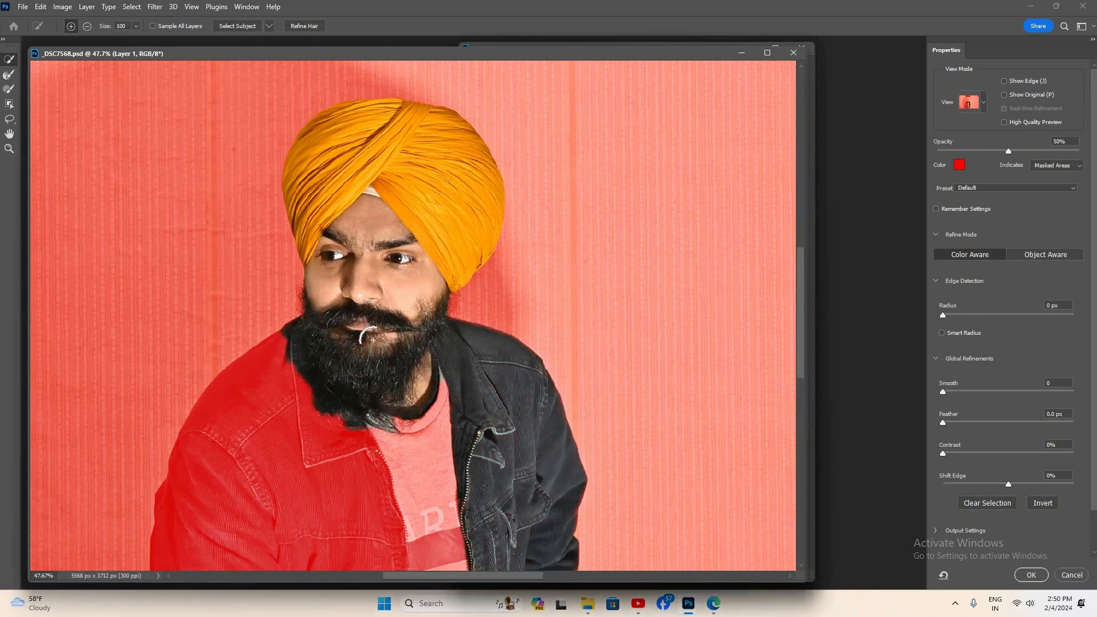
mouse_move(424, 375)
mouse_down()
mouse_move(432, 353)
mouse_move(463, 394)
mouse_move(490, 348)
mouse_up()
scroll(476, 460, down, 3)
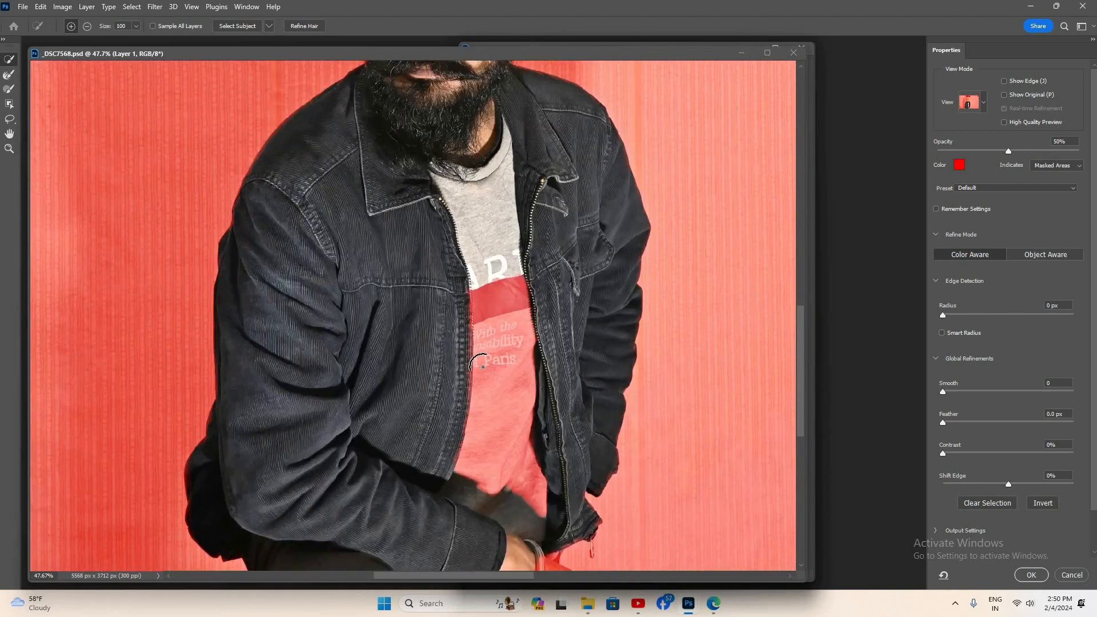
scroll(309, 379, down, 3)
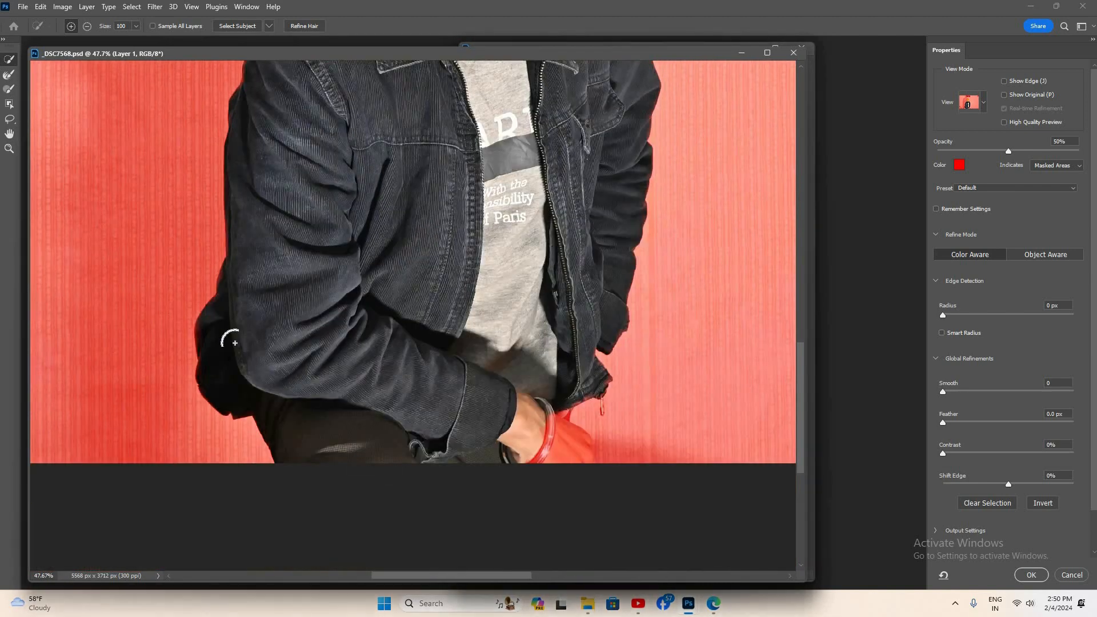
Step: Set the selection brush size to 34 and refine the selection edge around the dark jacket fabric behind the elbow
mouse_move(217, 335)
mouse_down()
mouse_move(206, 359)
mouse_move(220, 405)
mouse_up()
scroll(207, 361, up, 4)
scroll(219, 404, up, 4)
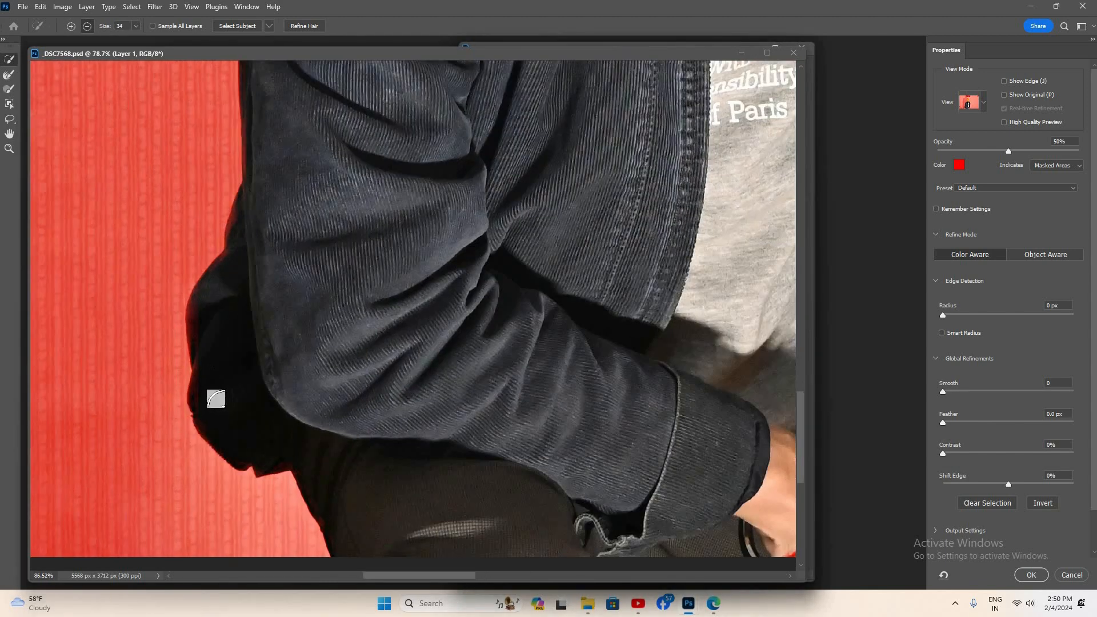
scroll(208, 387, up, 2)
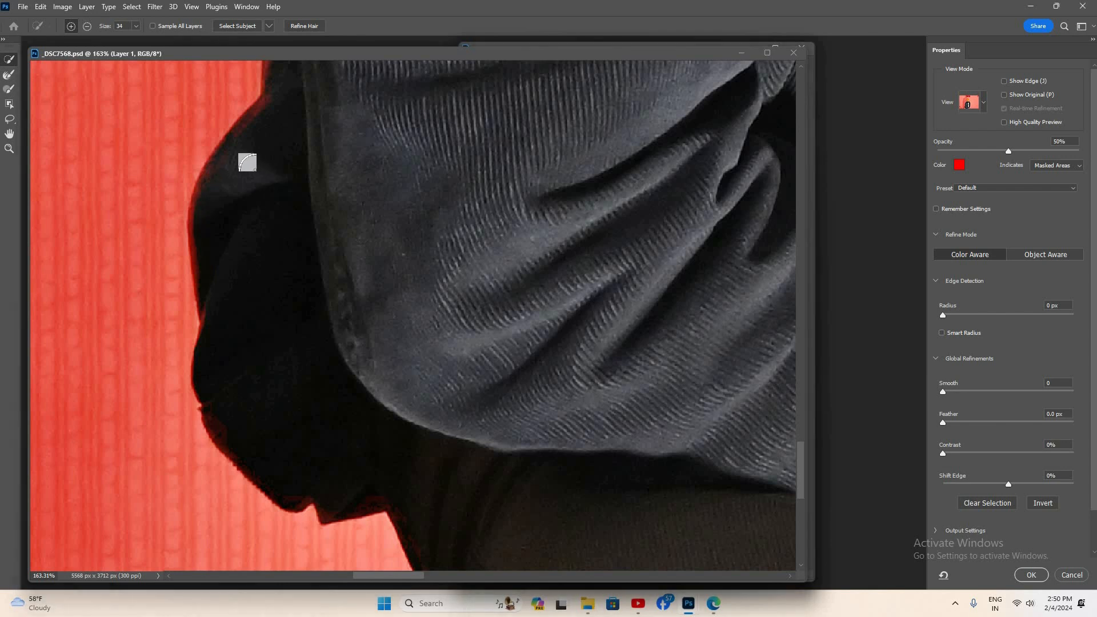
drag(245, 161, 273, 199)
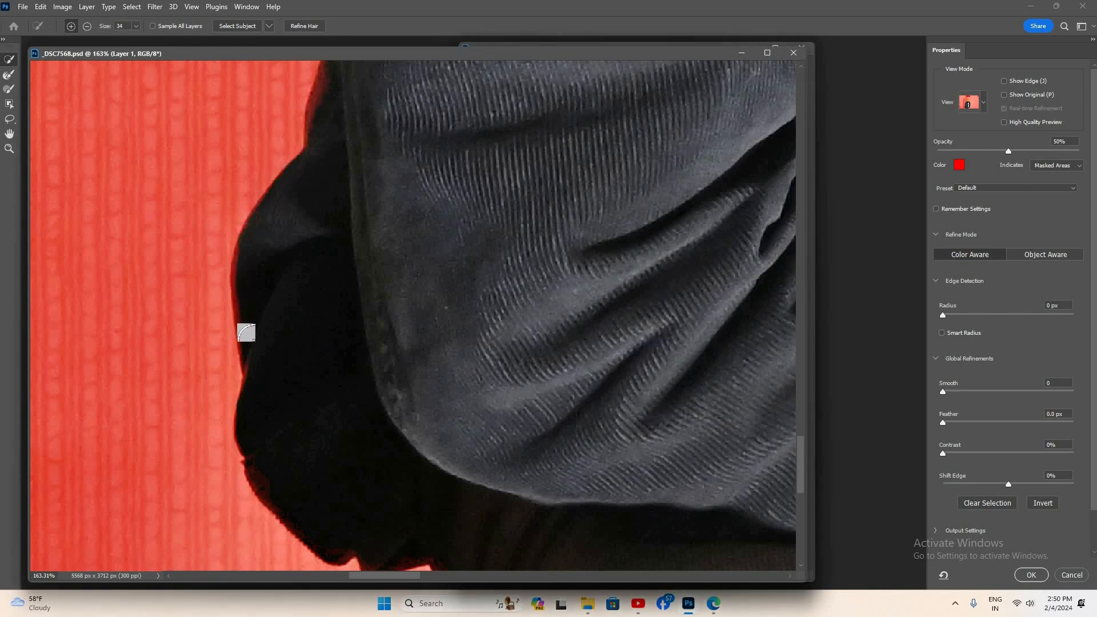
Step: Refine the selection edge along the jacket's lower back hem and down the trouser edge to the image border
key(space)
key(space)
drag(338, 544, 307, 417)
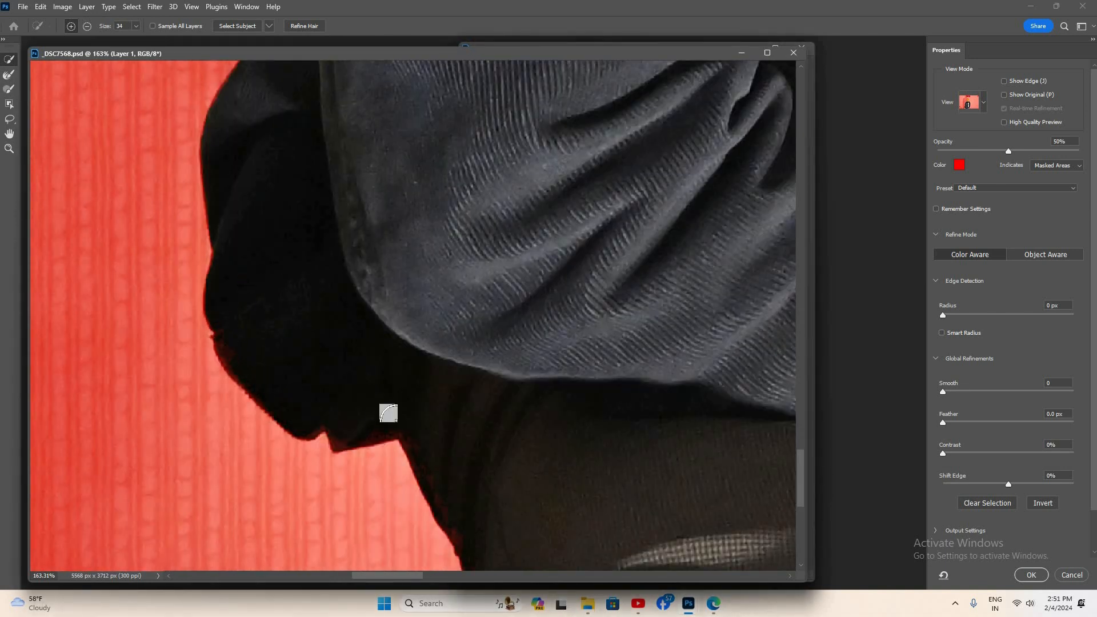
drag(341, 424, 283, 391)
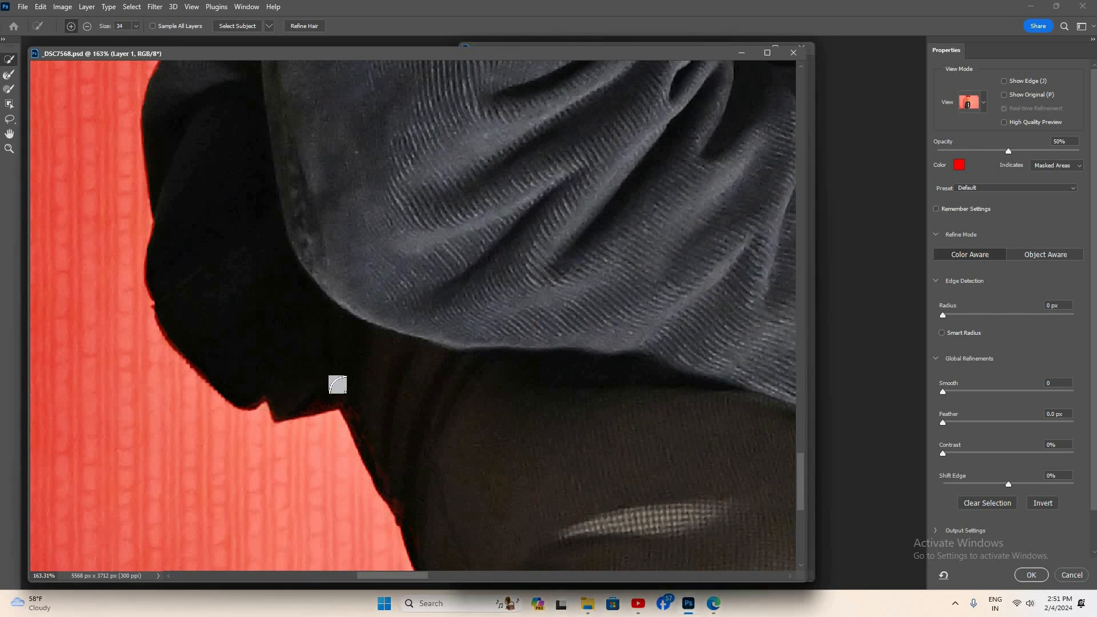
drag(419, 511, 345, 354)
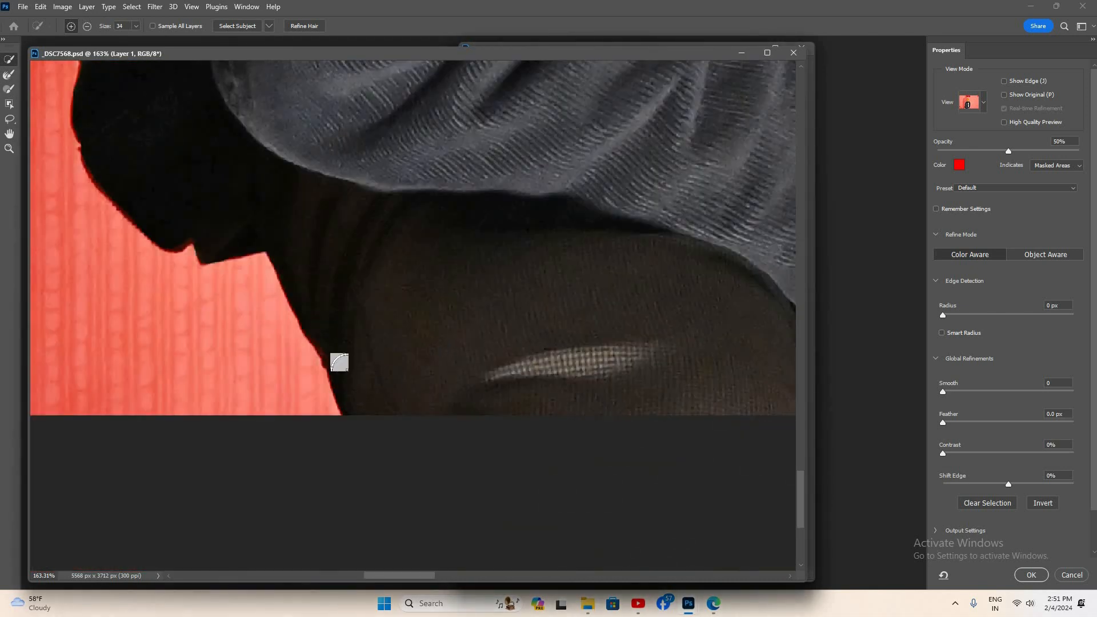
Step: Add the metal bracelet and the hand beyond it to the selection
drag(569, 343, 416, 372)
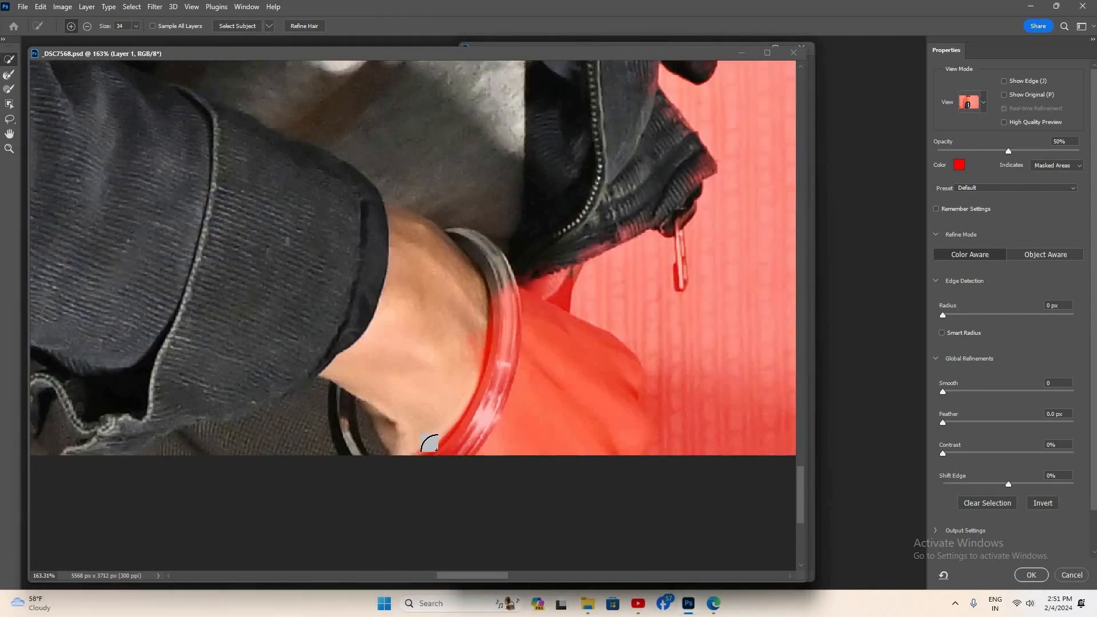
mouse_move(429, 443)
mouse_down()
mouse_move(490, 363)
mouse_move(470, 299)
mouse_up()
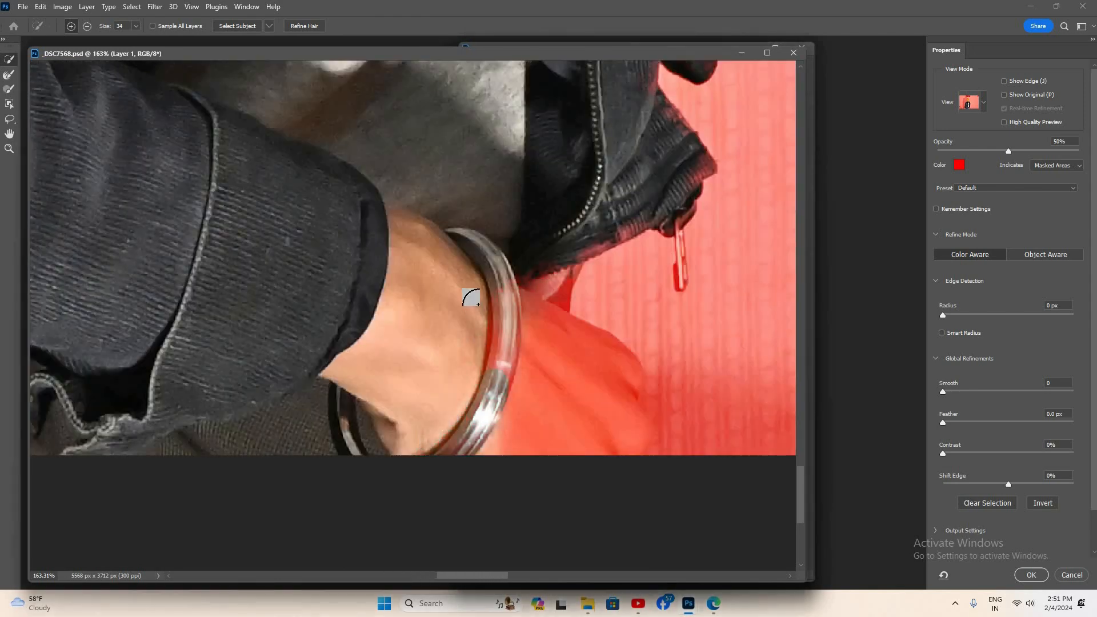
mouse_move(574, 343)
mouse_down()
mouse_move(607, 389)
mouse_move(577, 426)
mouse_up()
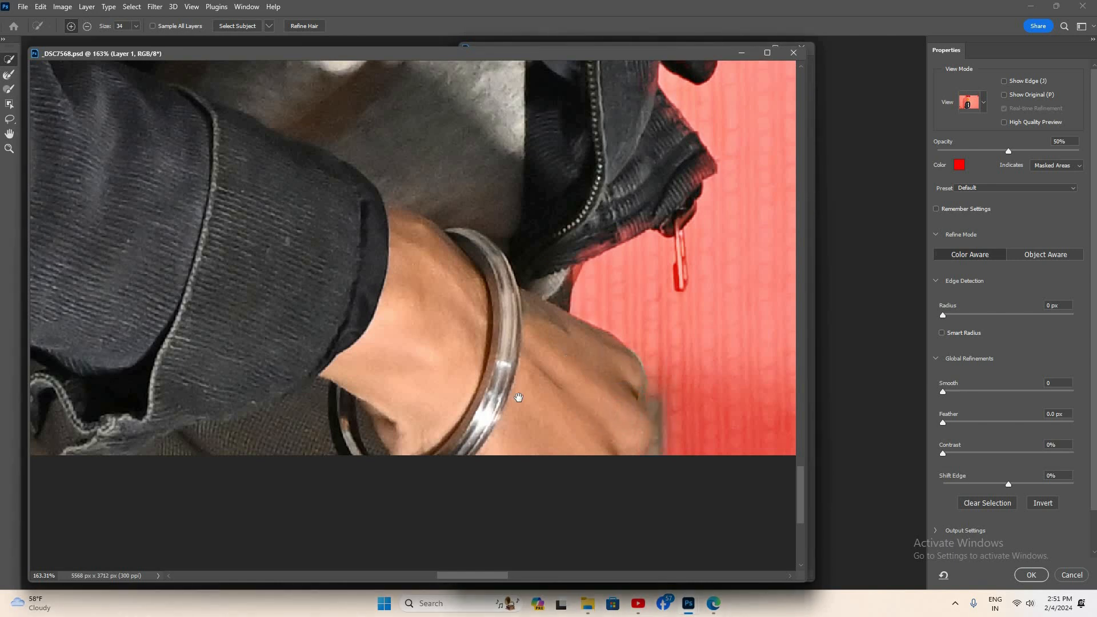
Step: Clean up the selection edge around the jacket's front hem above the hand
drag(516, 382, 465, 424)
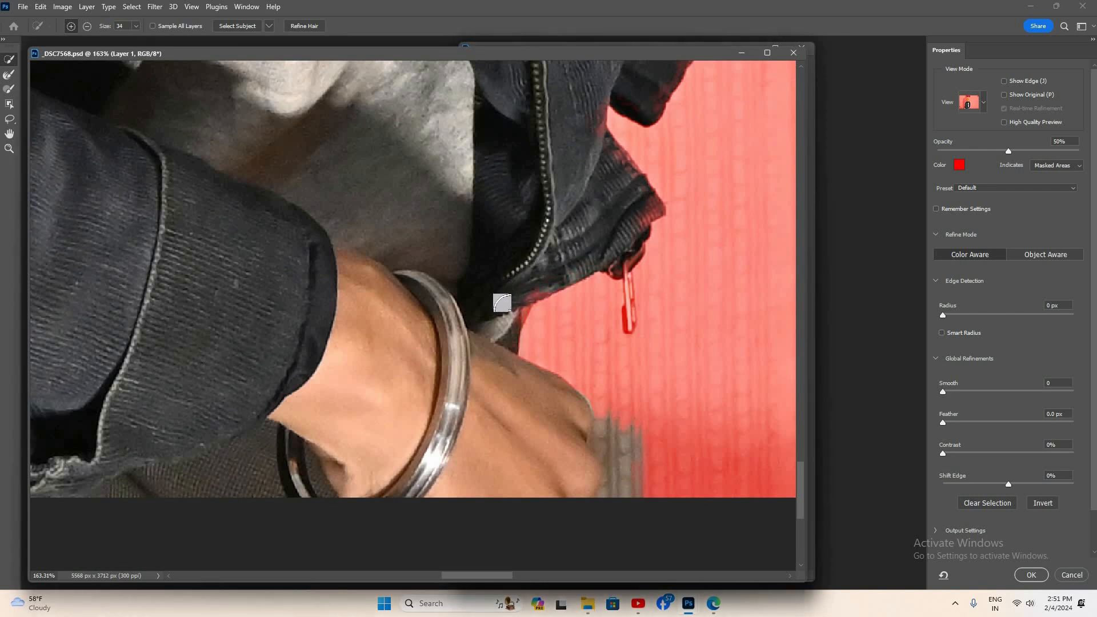
drag(566, 326, 512, 411)
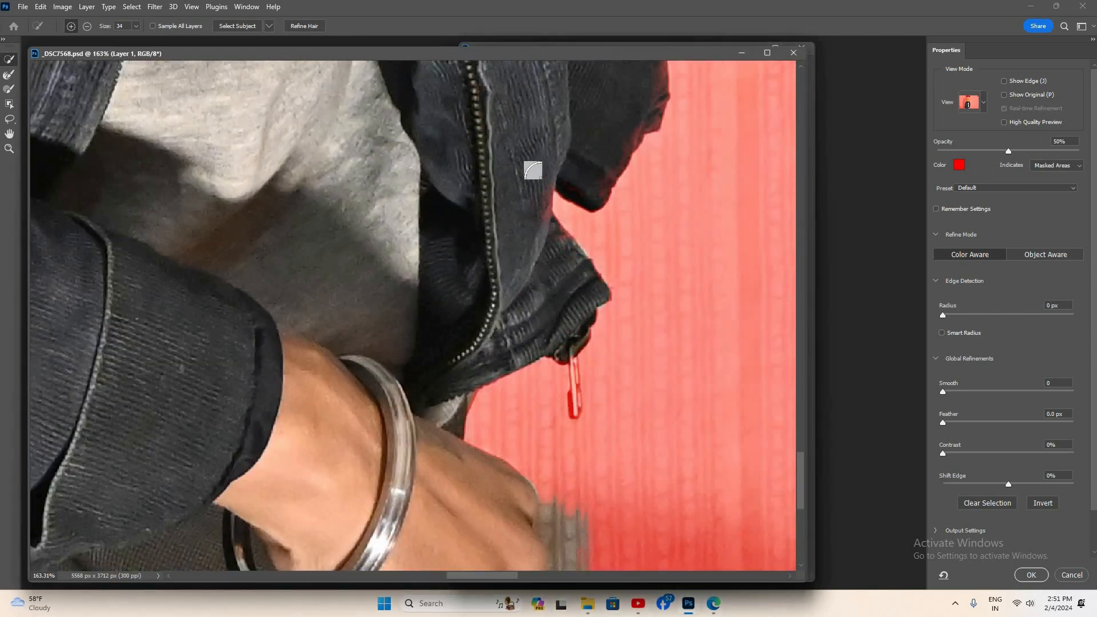
drag(513, 272, 501, 276)
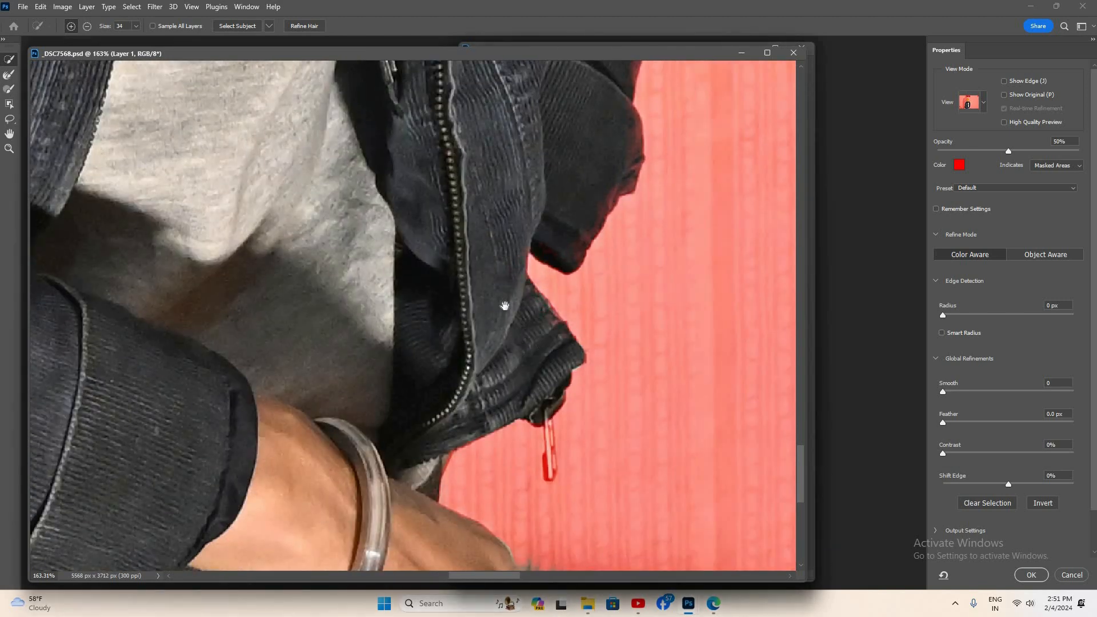
drag(504, 306, 483, 354)
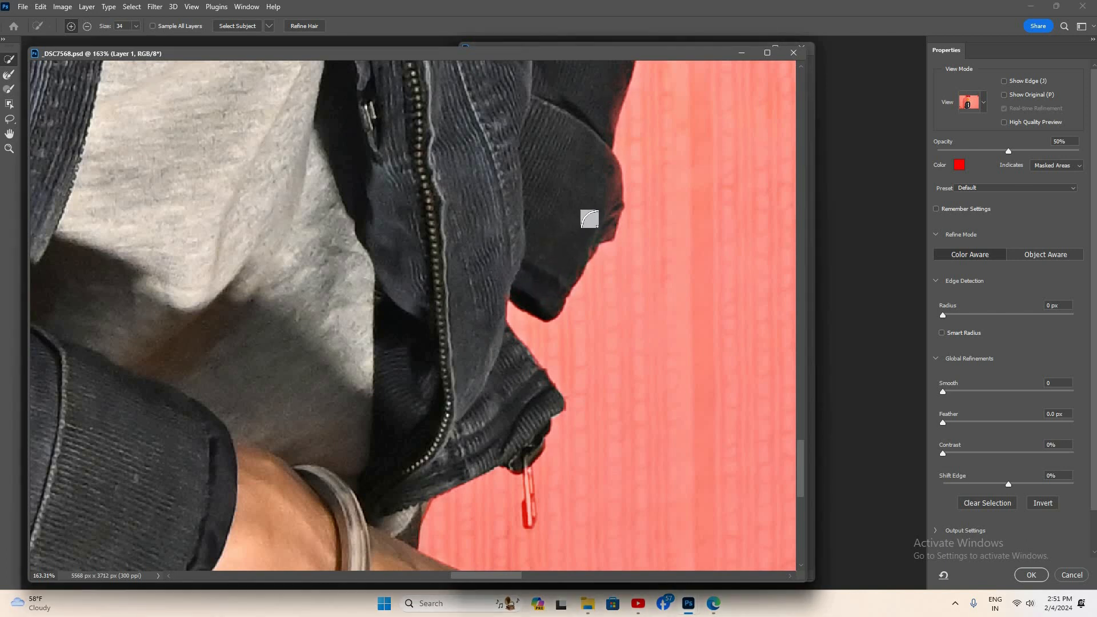
Step: Refine the selection edge along the outer side of the sleeve, from the cuff up the forearm
scroll(584, 301, up, 3)
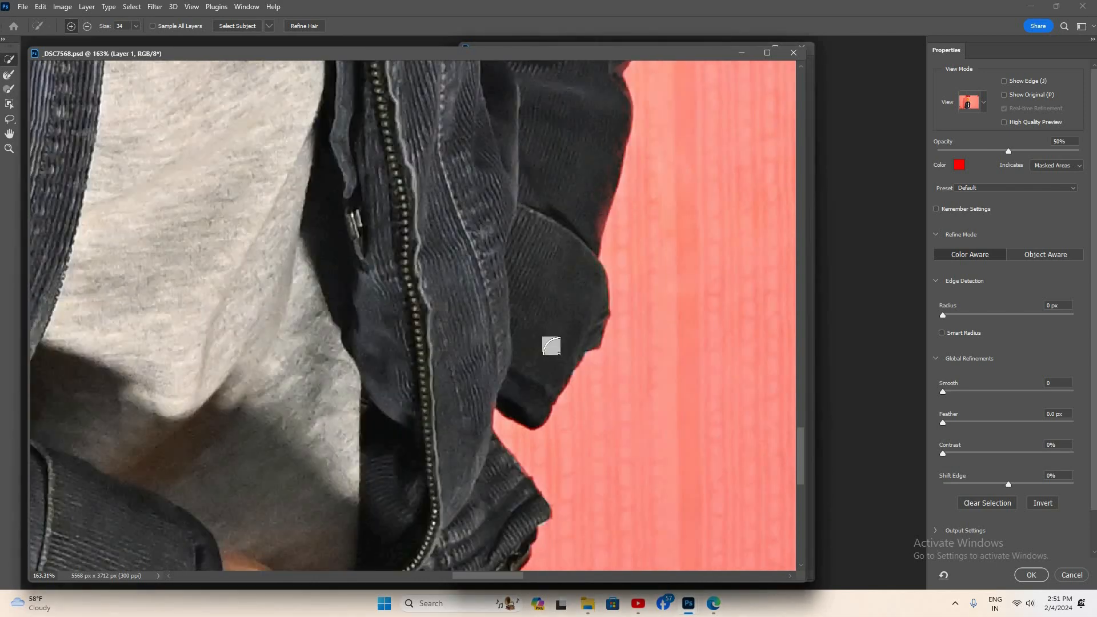
scroll(550, 346, up, 3)
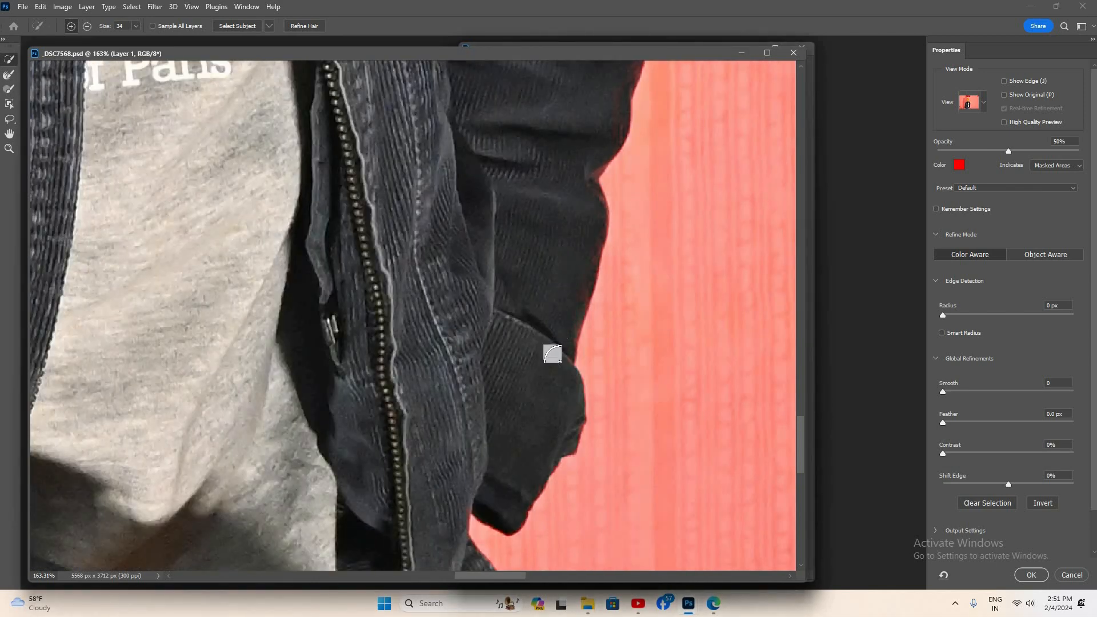
scroll(566, 347, up, 1)
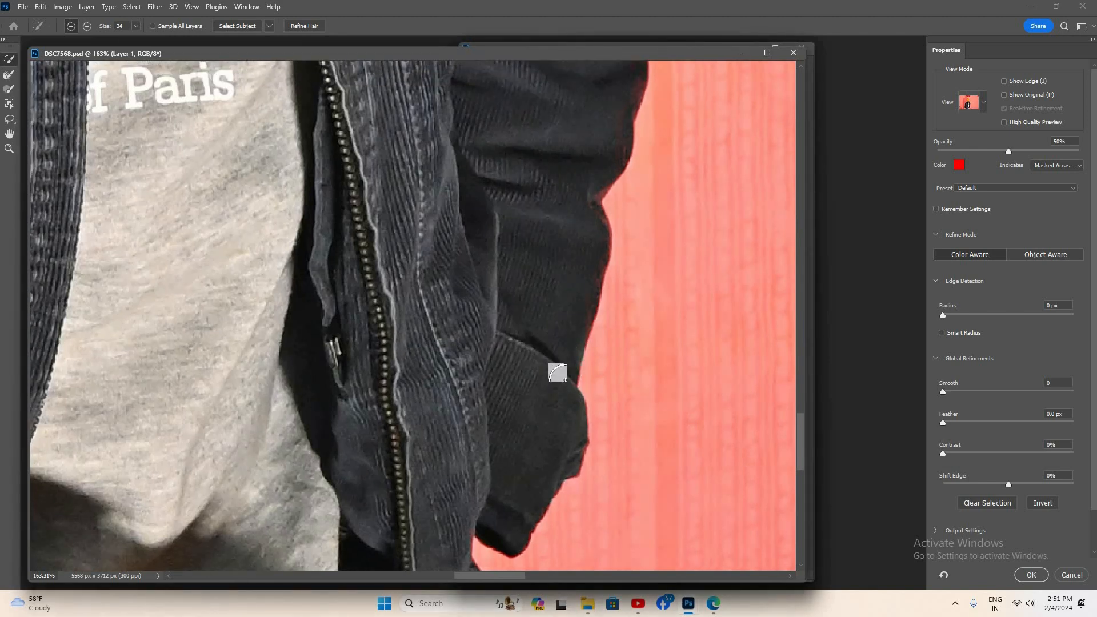
scroll(565, 378, up, 3)
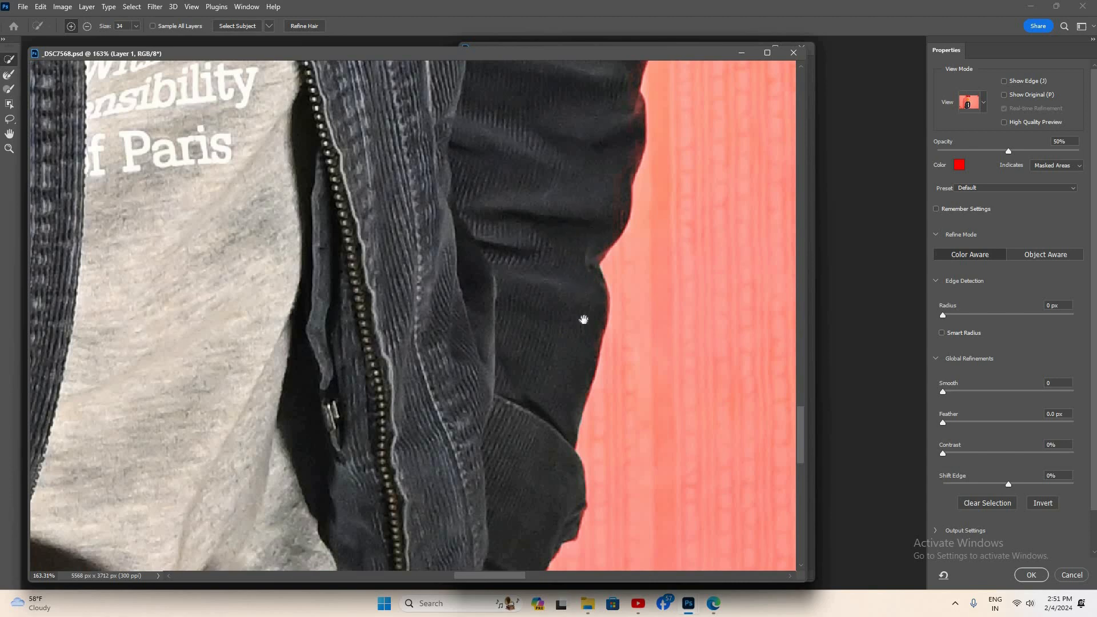
scroll(580, 329, up, 5)
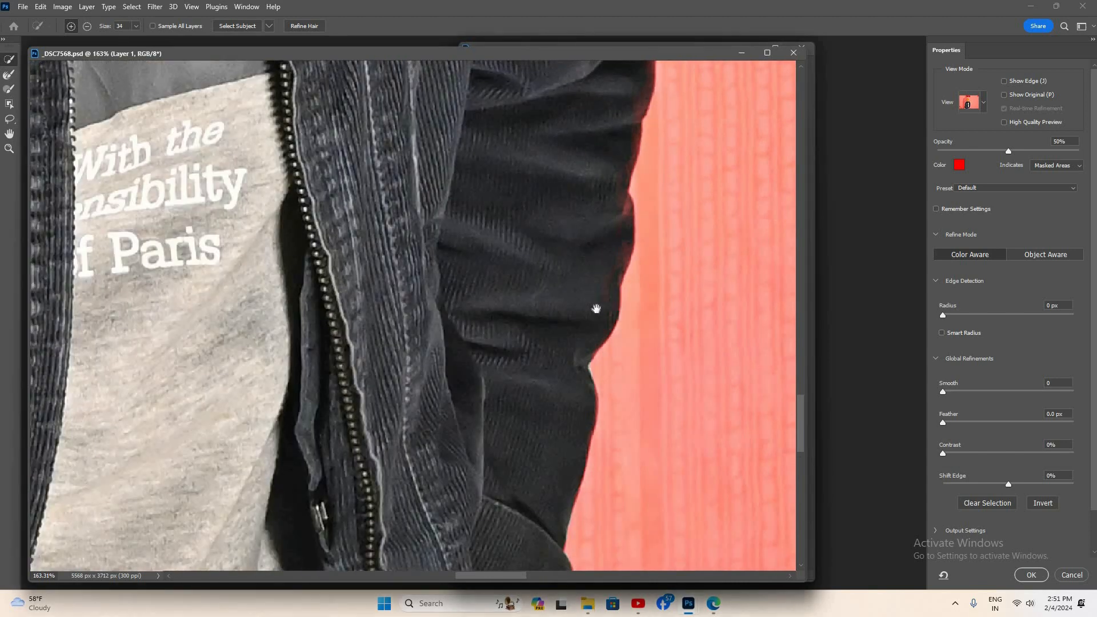
scroll(590, 325, up, 3)
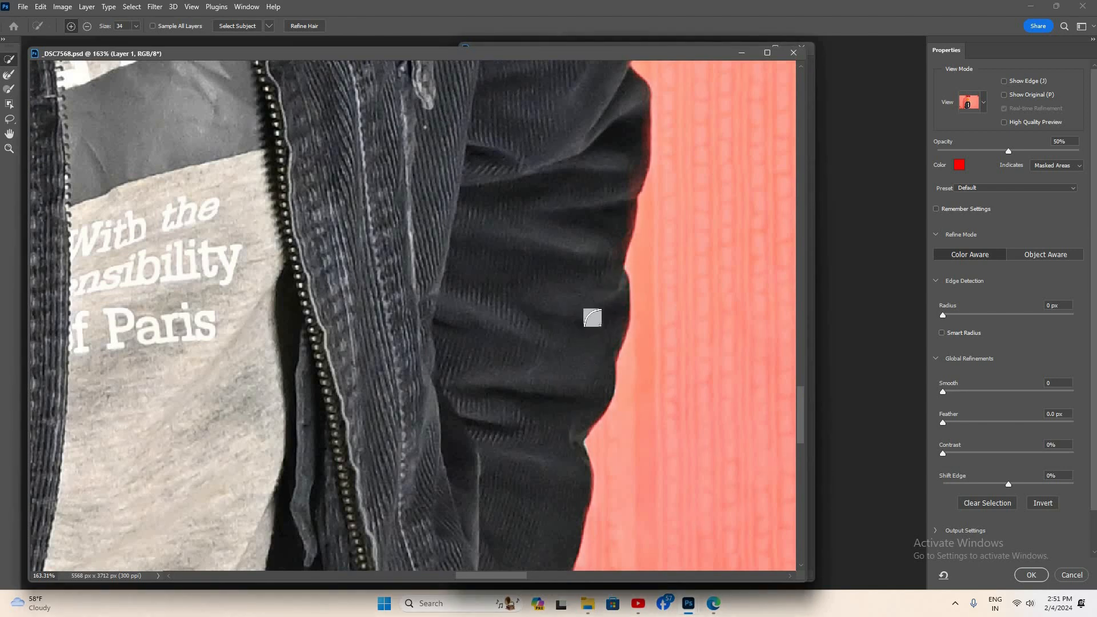
scroll(592, 318, up, 3)
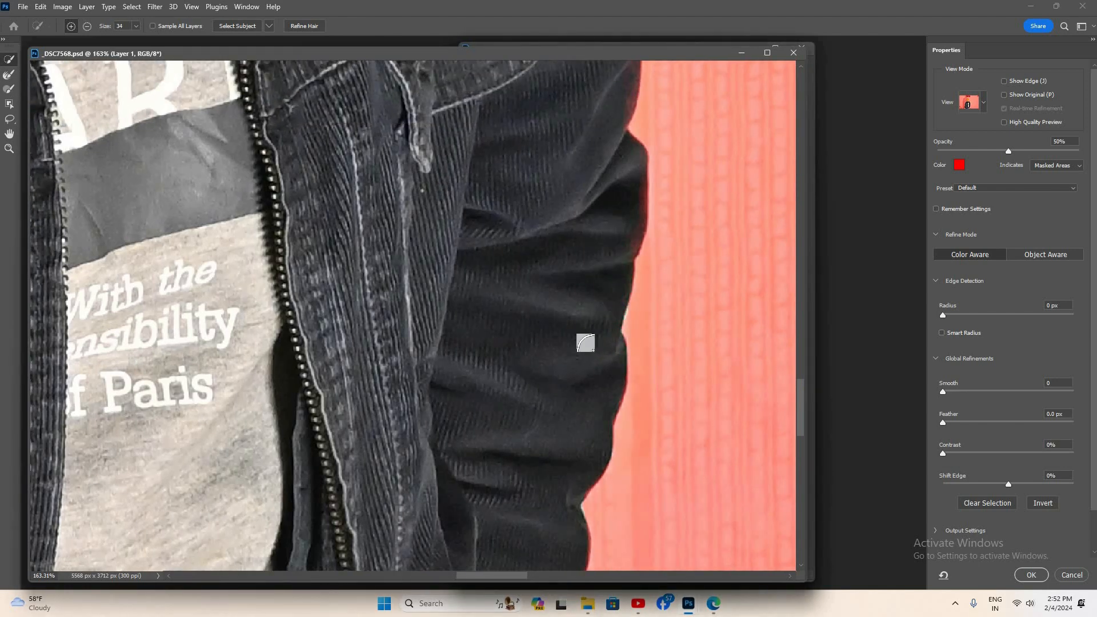
Step: Refine the selection edge along the outer side of the upper sleeve, from the elbow to the shoulder seam
scroll(594, 320, up, 3)
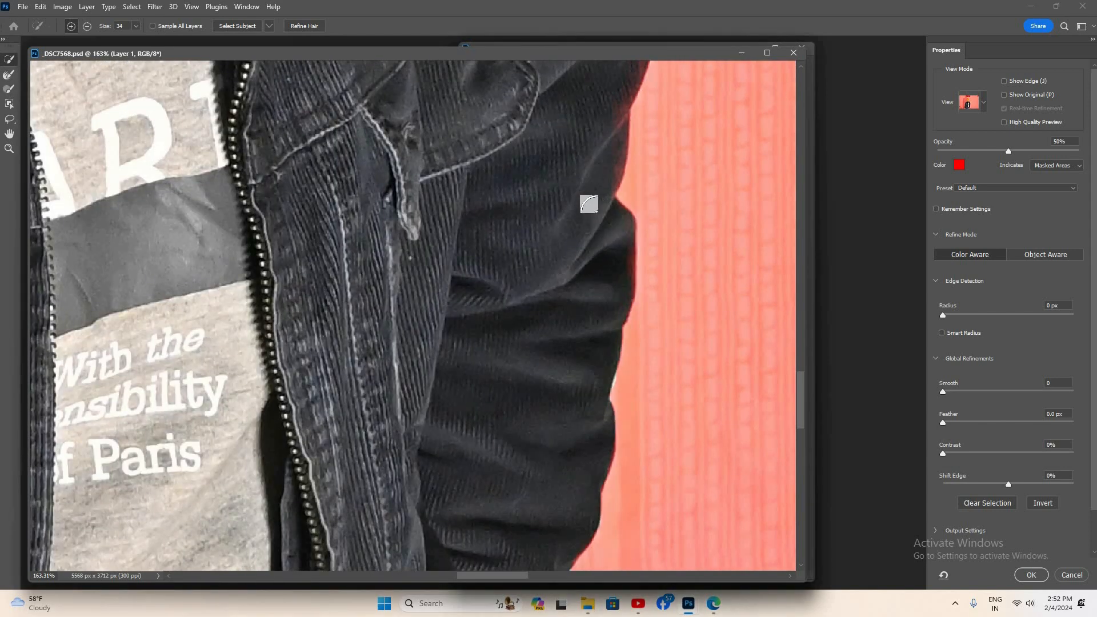
scroll(565, 312, up, 4)
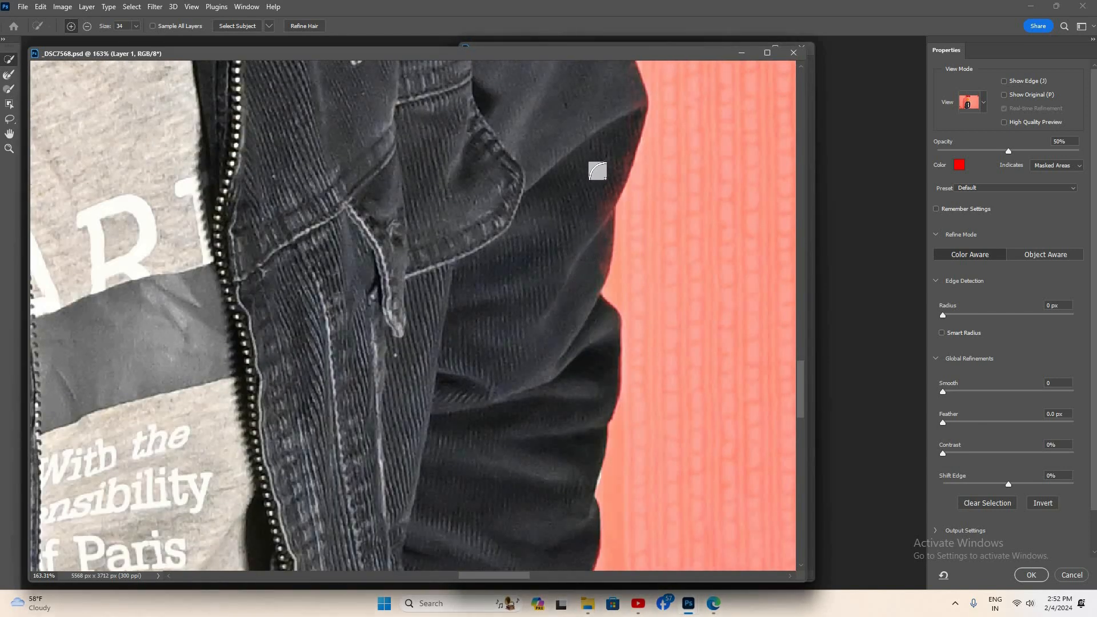
scroll(557, 377, up, 9)
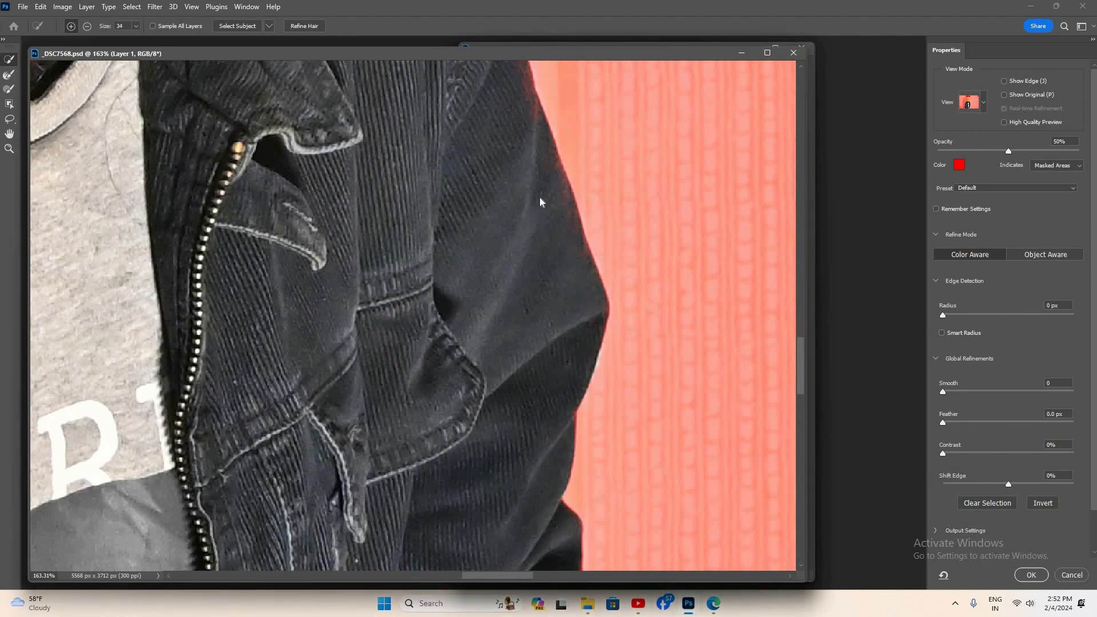
scroll(537, 382, up, 8)
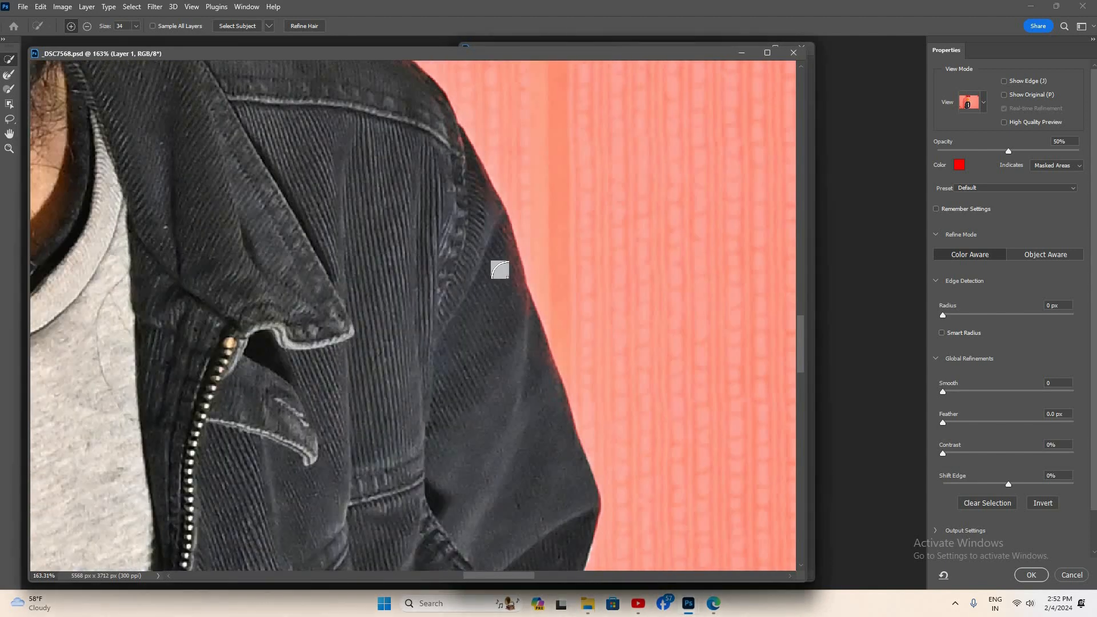
scroll(481, 303, up, 5)
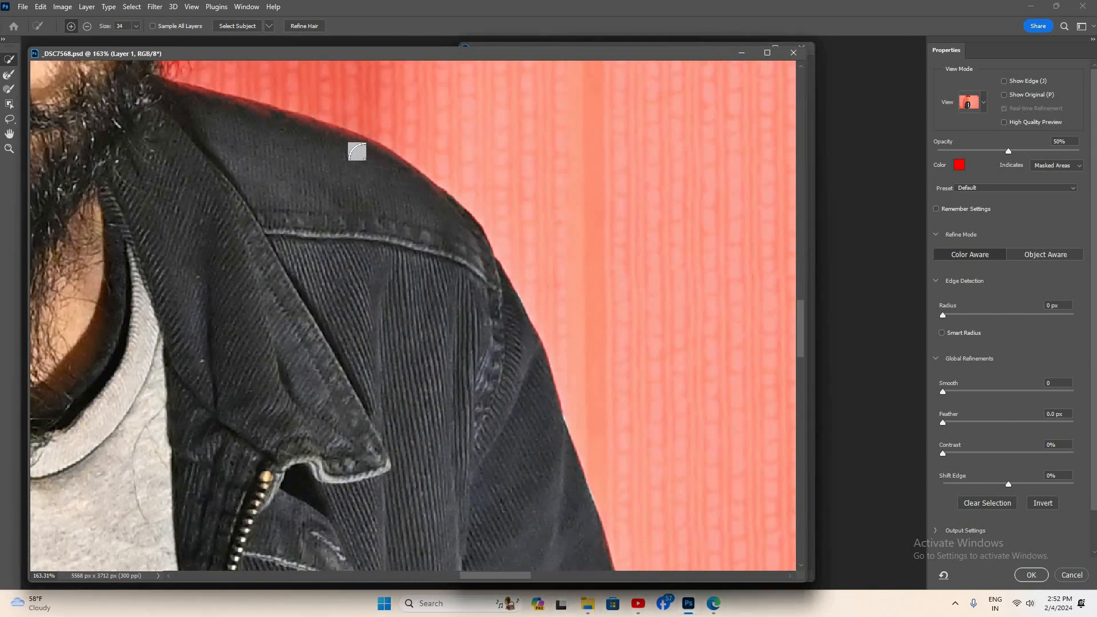
Step: Refine the selection edge over the top of the shoulder and where the opposite collar meets the beard
scroll(503, 280, up, 4)
scroll(502, 280, left, 4)
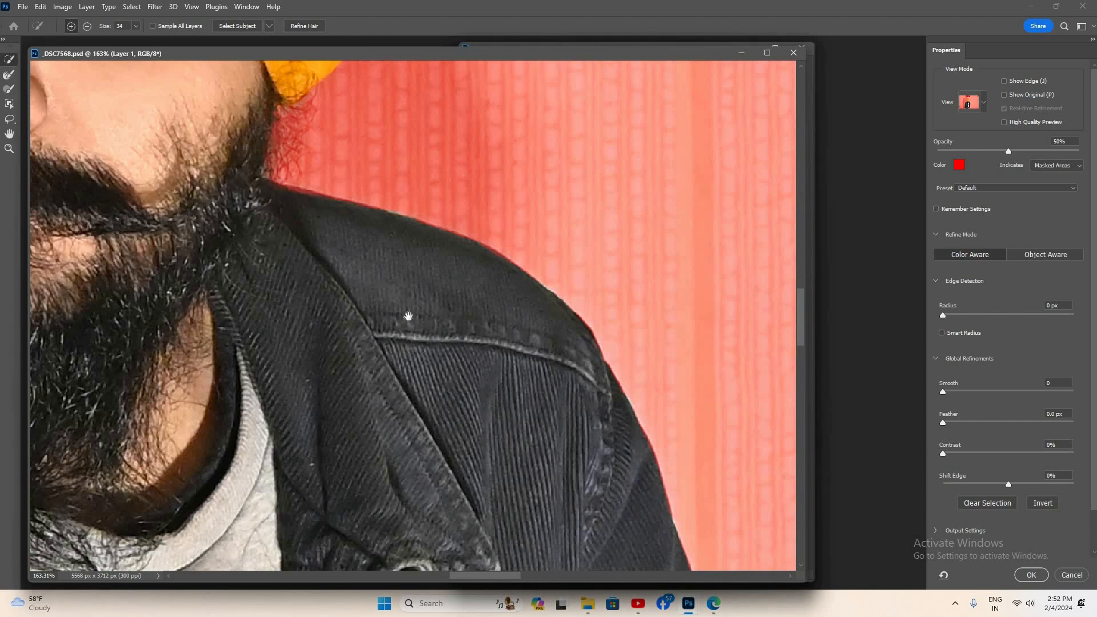
drag(502, 275, 619, 335)
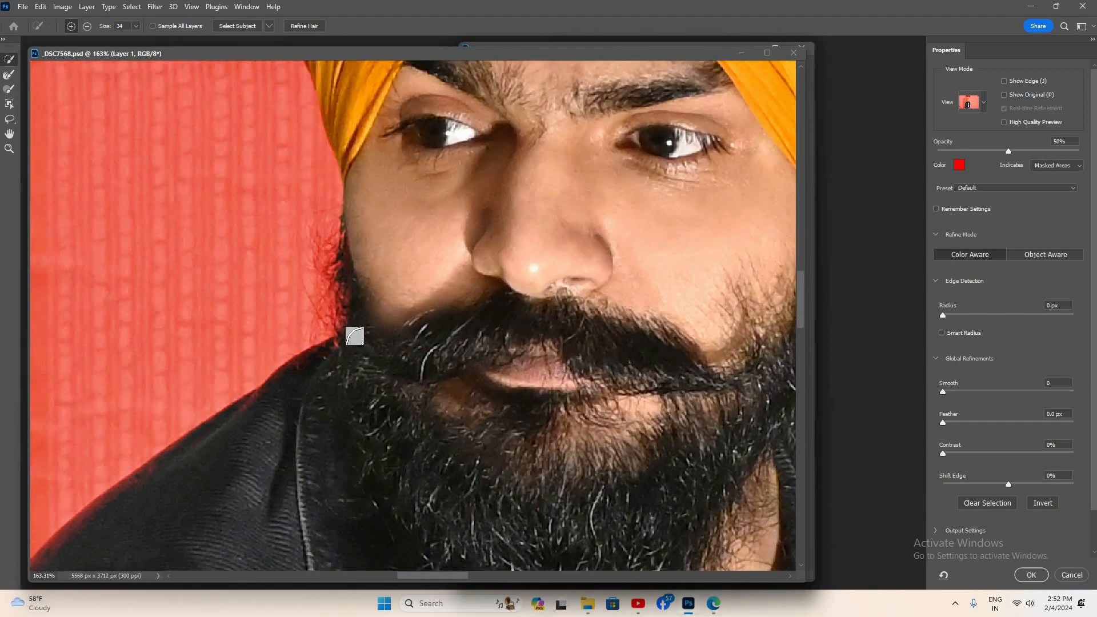
drag(311, 380, 409, 350)
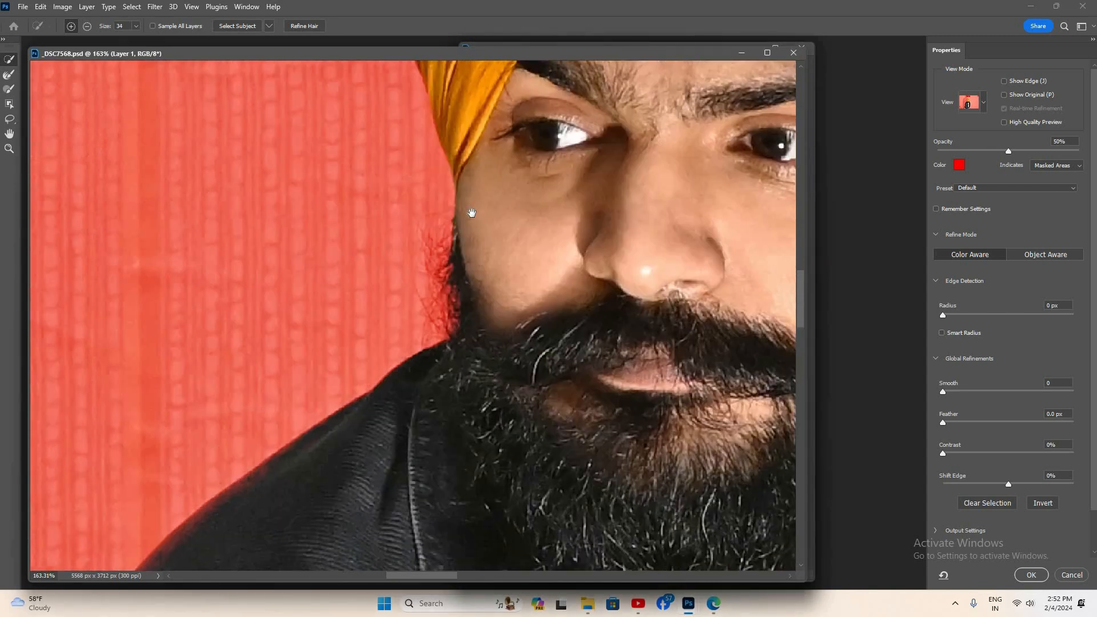
Step: Refine the selection edge down the slope of the jacket's shoulder, from the collar beside the beard to the shoulder seam
drag(405, 427, 501, 279)
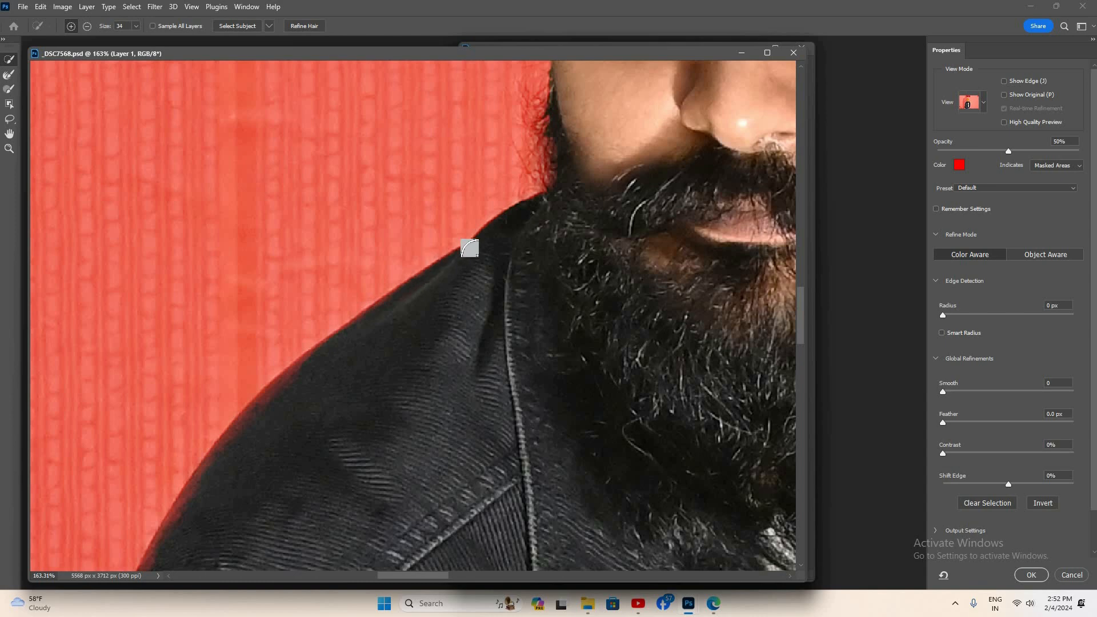
drag(317, 368, 404, 274)
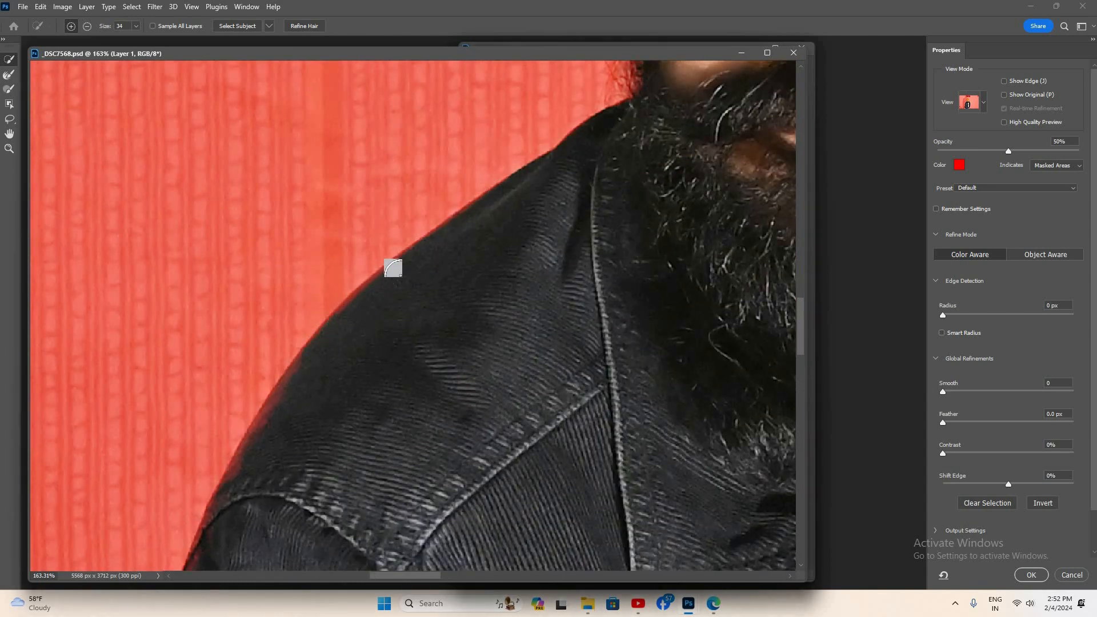
mouse_move(460, 226)
mouse_down()
mouse_move(349, 313)
mouse_move(385, 296)
mouse_up()
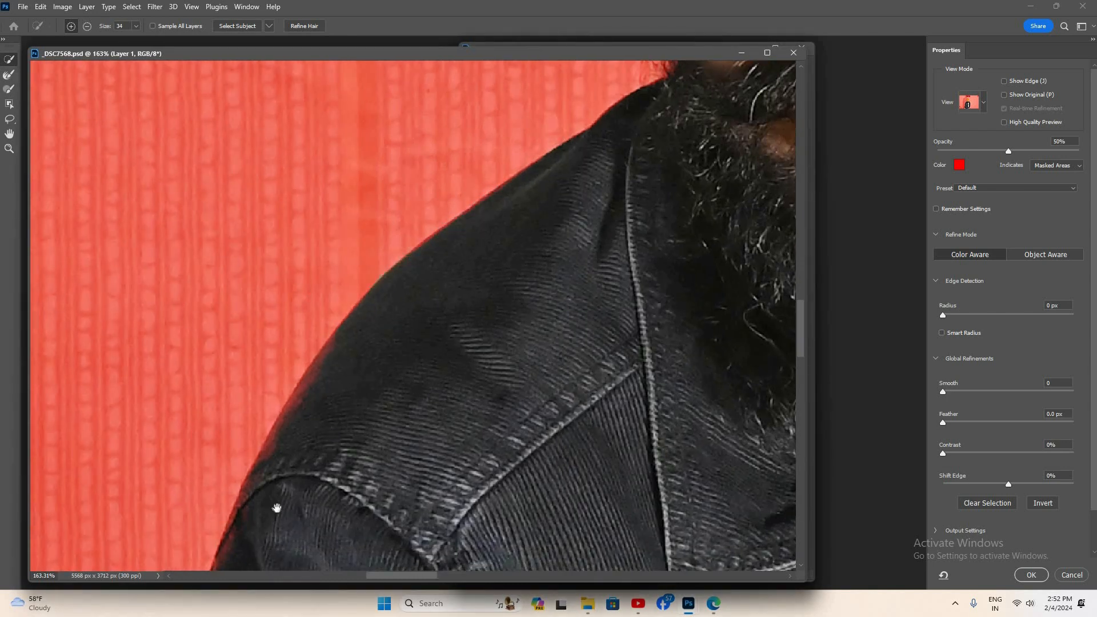
drag(391, 384, 477, 293)
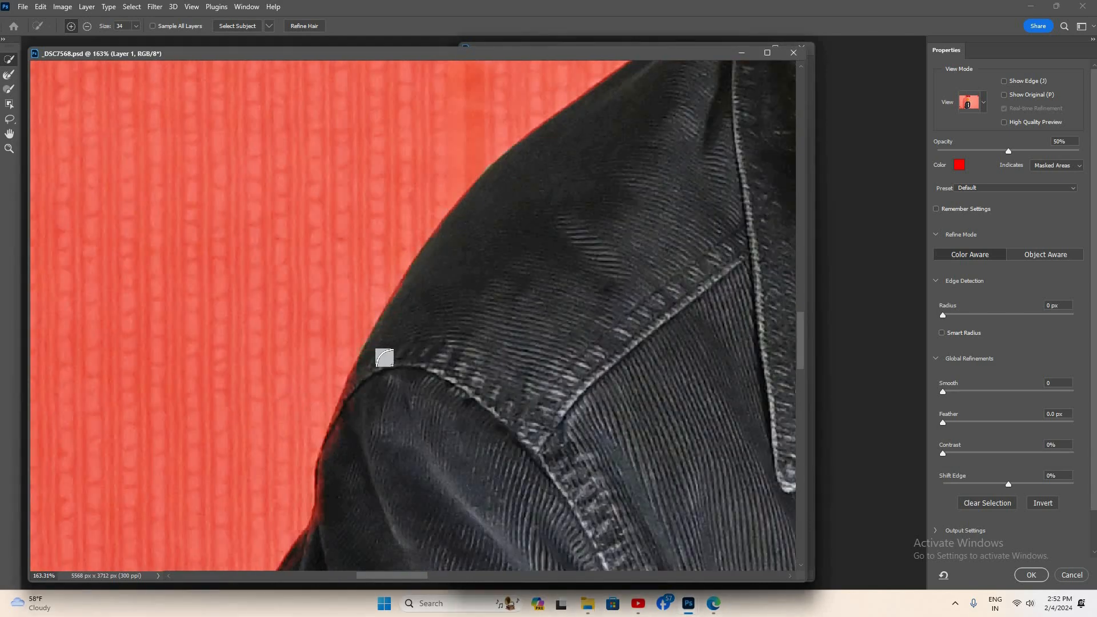
Step: Refine the selection edge along the outer side of the upper sleeve, from the shoulder seam down past the folds
scroll(428, 273, down, 3)
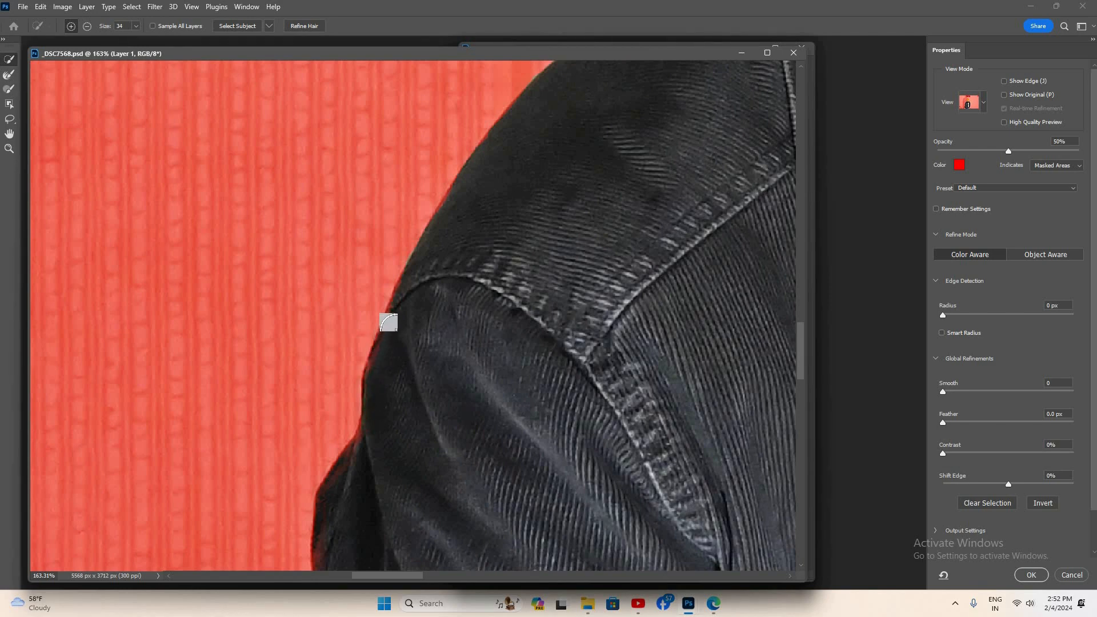
scroll(457, 309, down, 4)
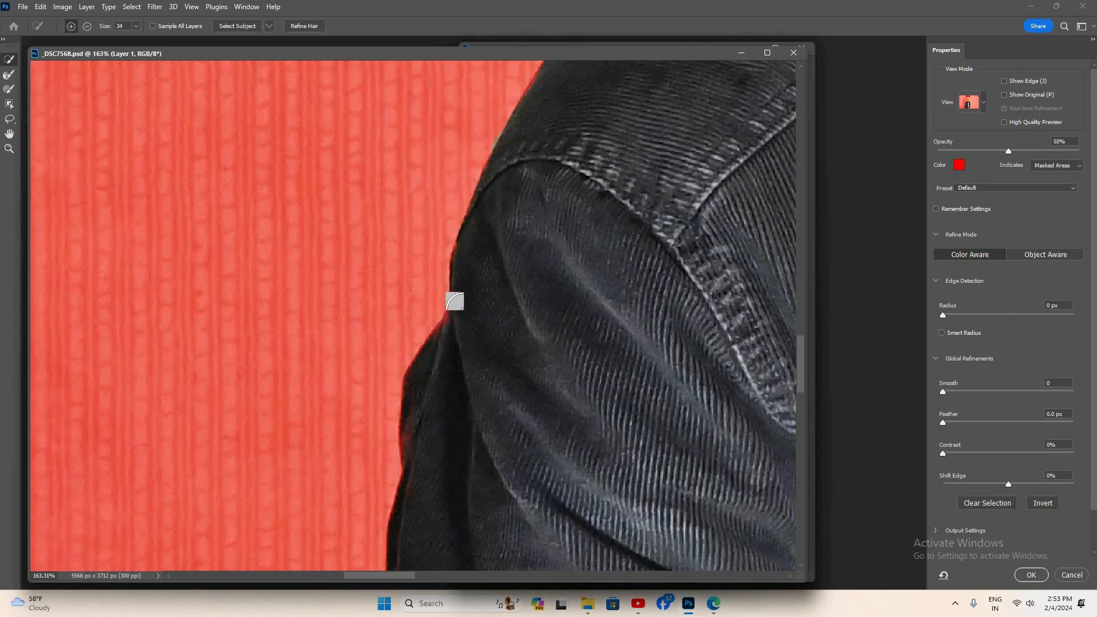
scroll(452, 285, down, 4)
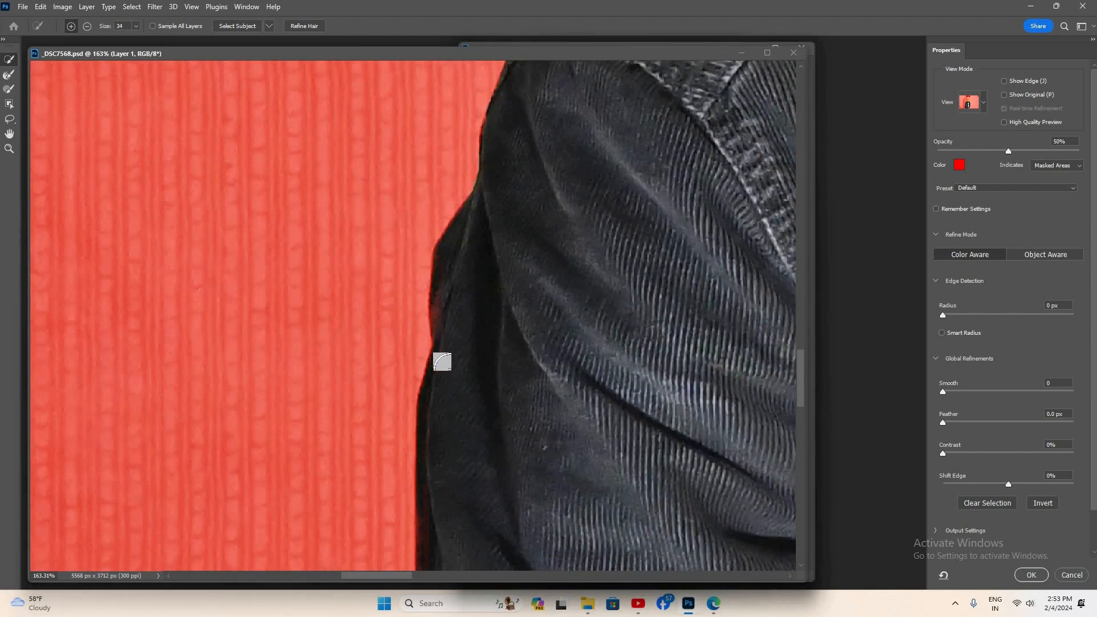
scroll(379, 367, down, 4)
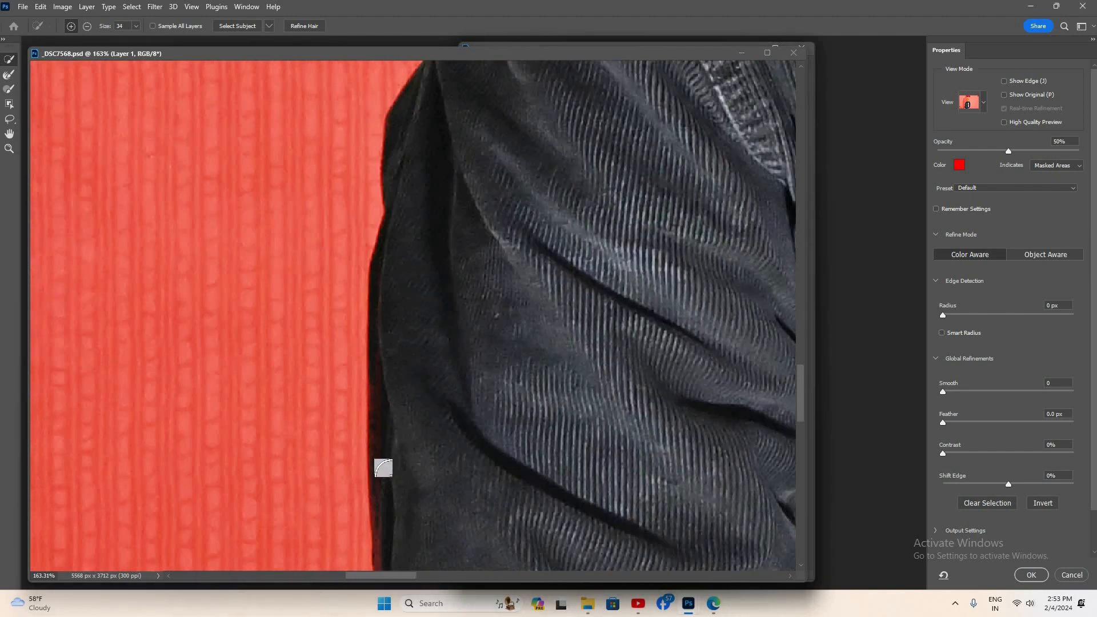
drag(304, 241, 251, 156)
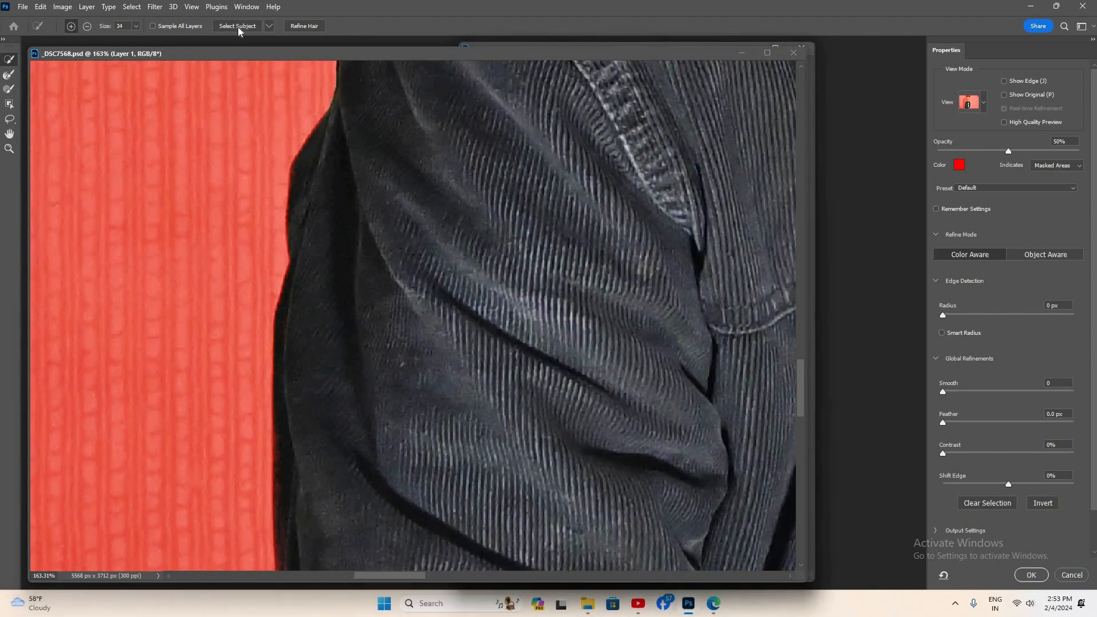
Step: Accept the Select and Mask refinement, applying it as the layer mask on Layer 1
key(ctrl+minus)
key(ctrl+minus)
key(ctrl+minus)
key(ctrl+minus)
key(ctrl+minus)
key(ctrl+minus)
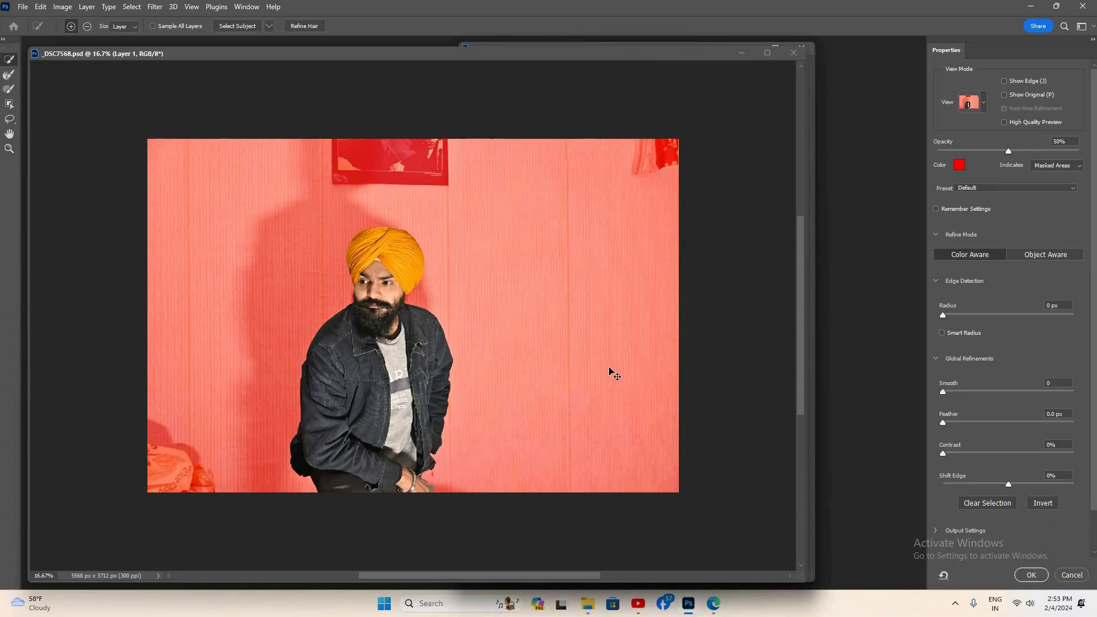
key(Return)
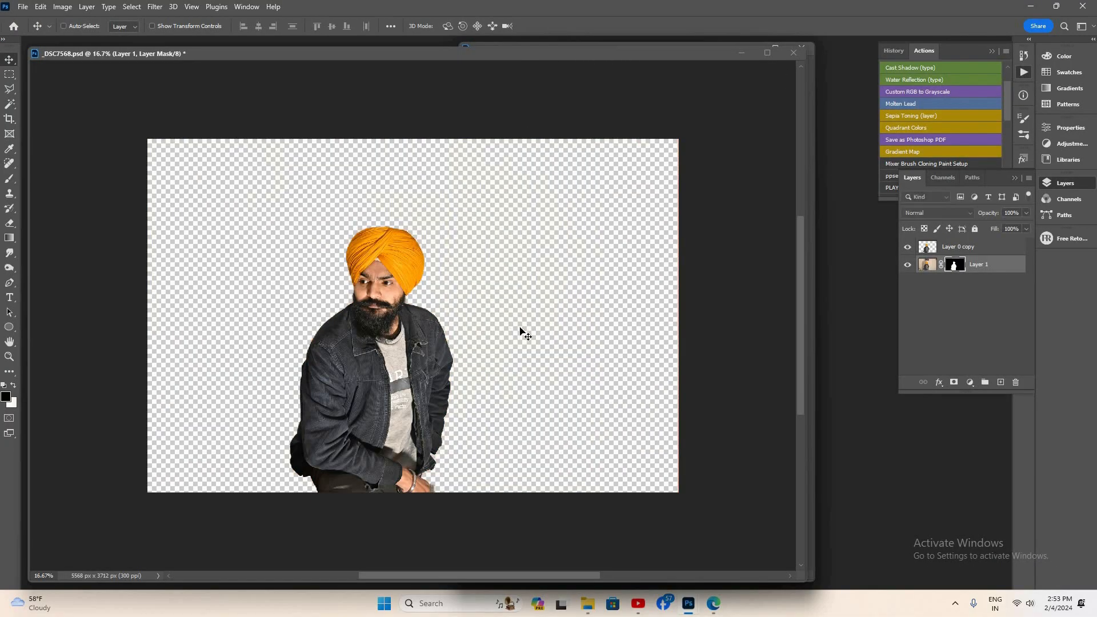
Step: Inspect the cutout's edges around the turban, beard and jacket against the transparent background
scroll(364, 286, up, 4)
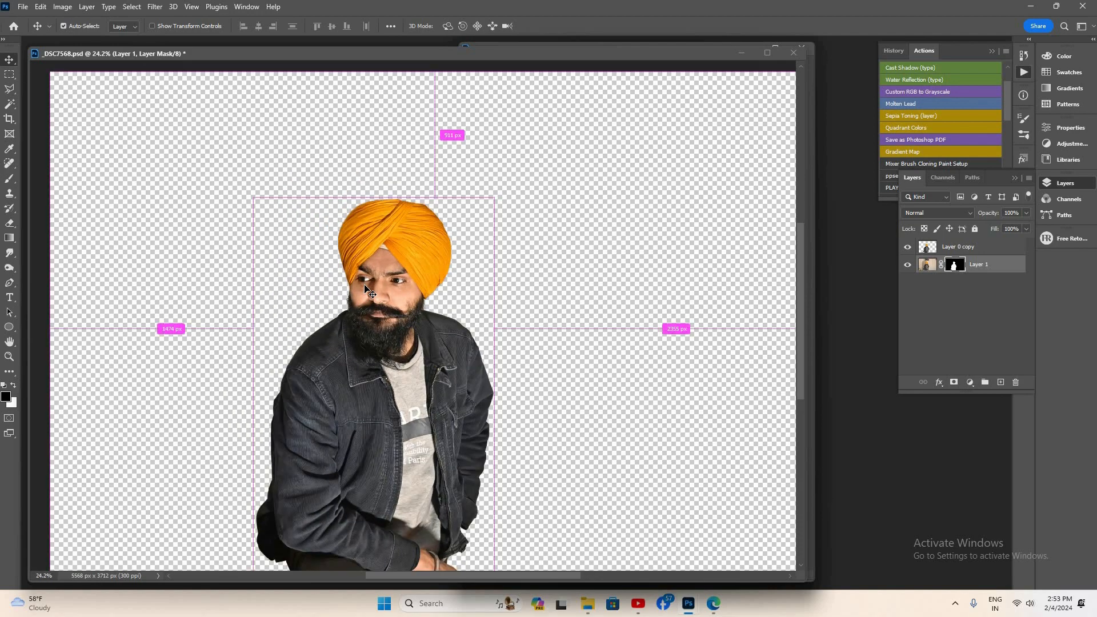
scroll(365, 287, up, 1)
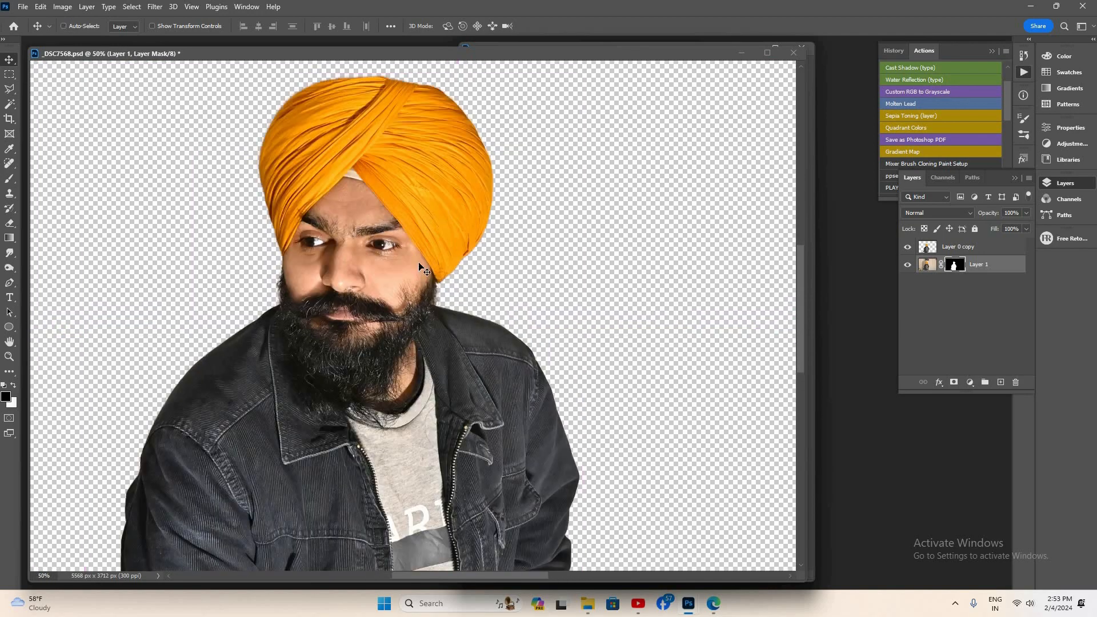
drag(380, 241, 407, 243)
scroll(409, 247, down, 3)
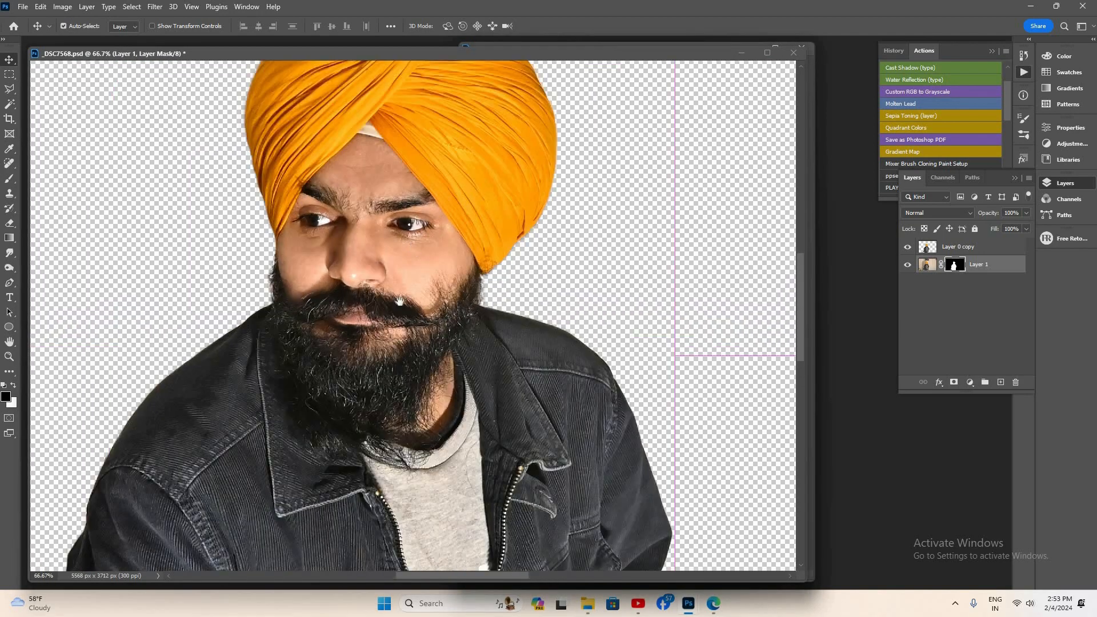
scroll(450, 286, up, 2)
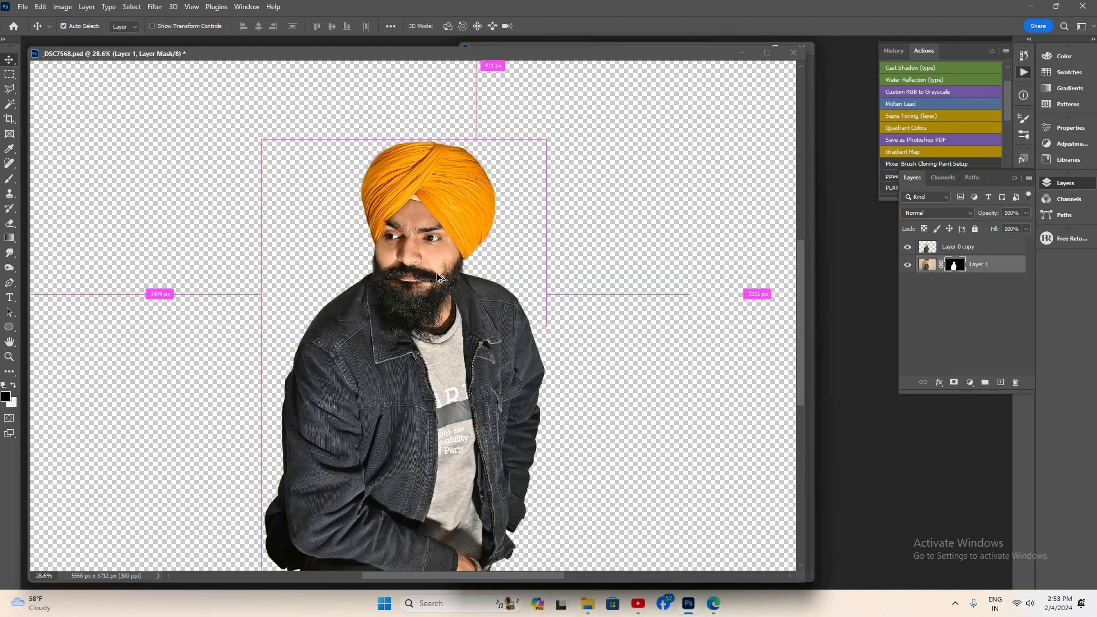
scroll(588, 289, down, 2)
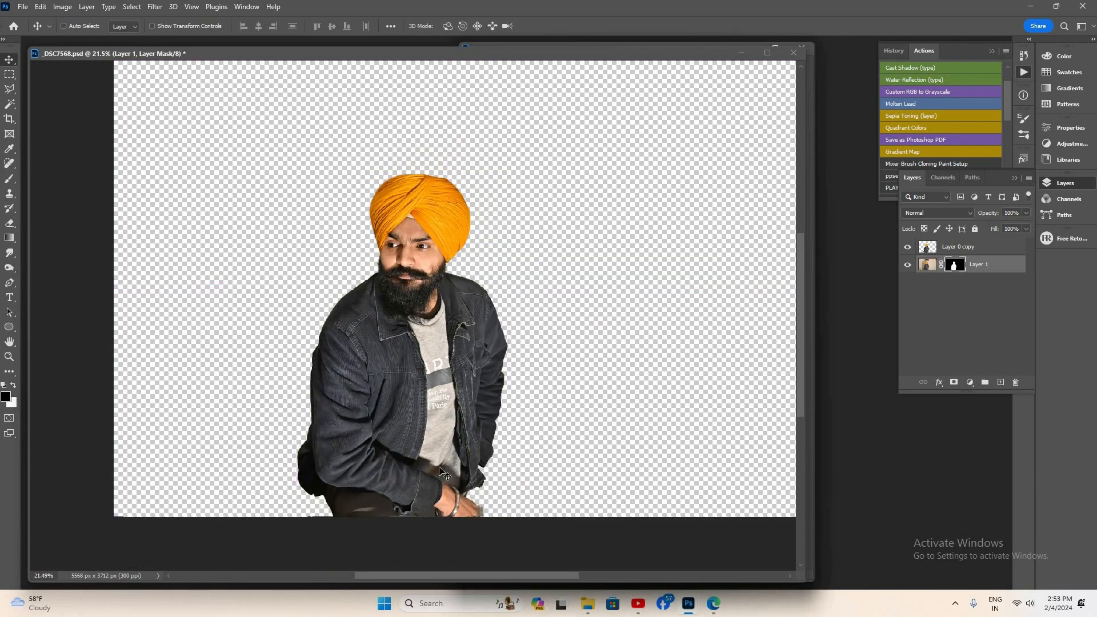